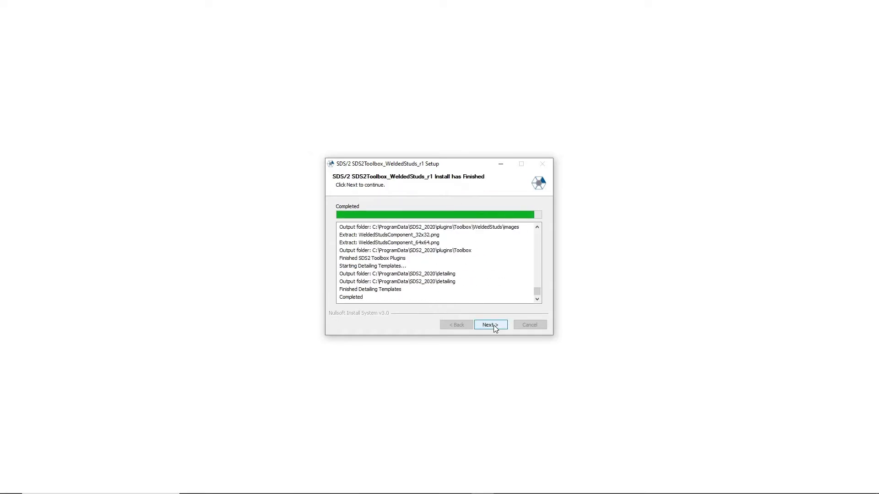
# Complete the Welded Studs toolbox setup and close the installer.
pyautogui.click(491, 325)
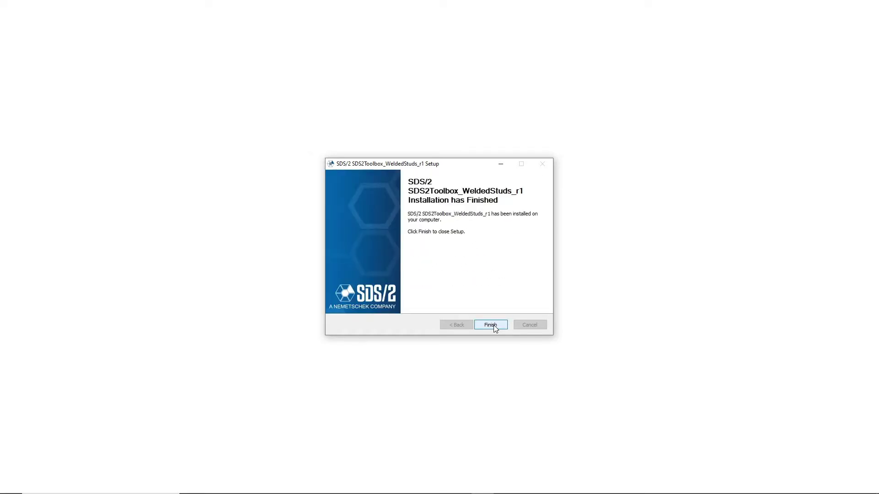
pyautogui.click(491, 325)
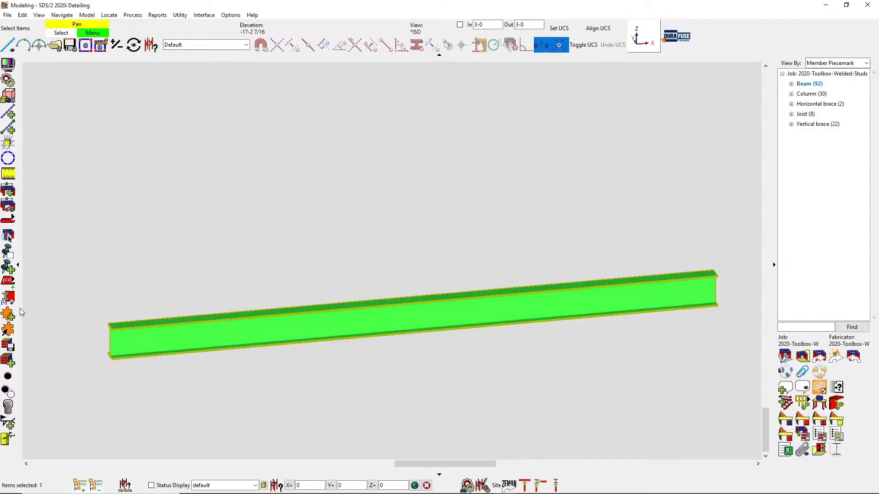
# Add a Welded Studs component to the selected beam.
pyautogui.click(8, 314)
pyautogui.click(112, 318)
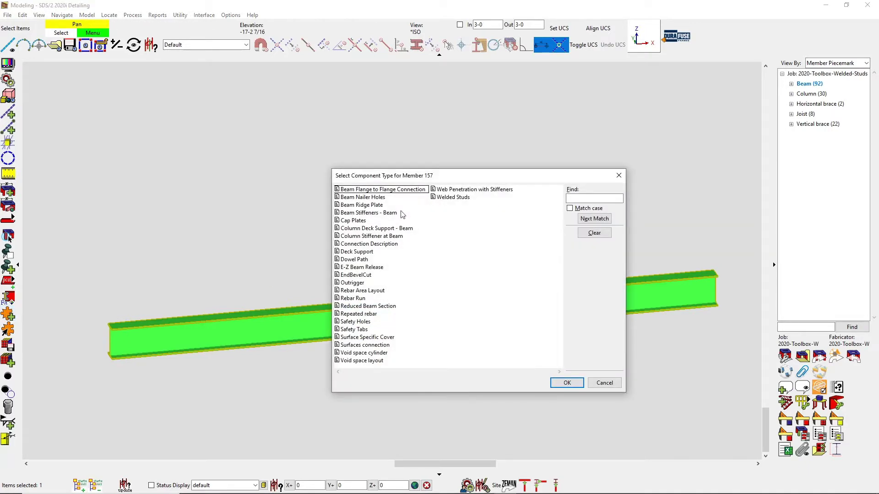
pyautogui.click(435, 198)
pyautogui.click(570, 387)
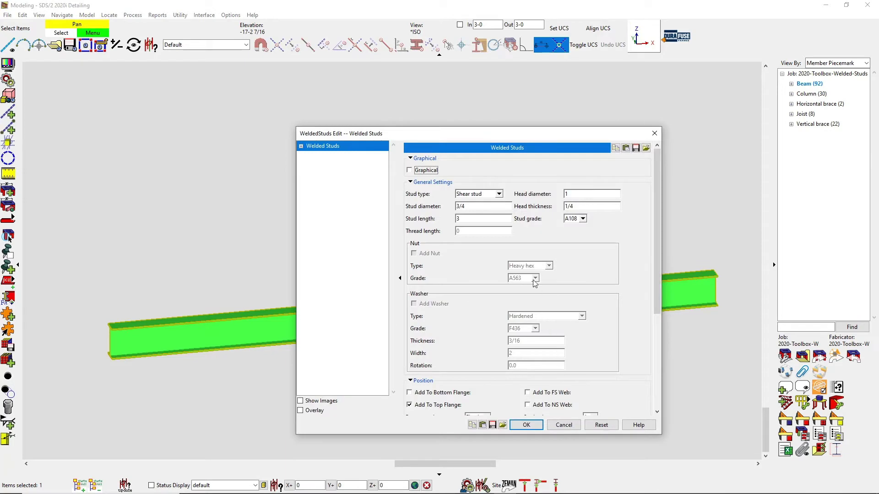
# Try Threaded stud as the stud type to see its options and return to Shear stud.
pyautogui.click(499, 193)
pyautogui.click(491, 209)
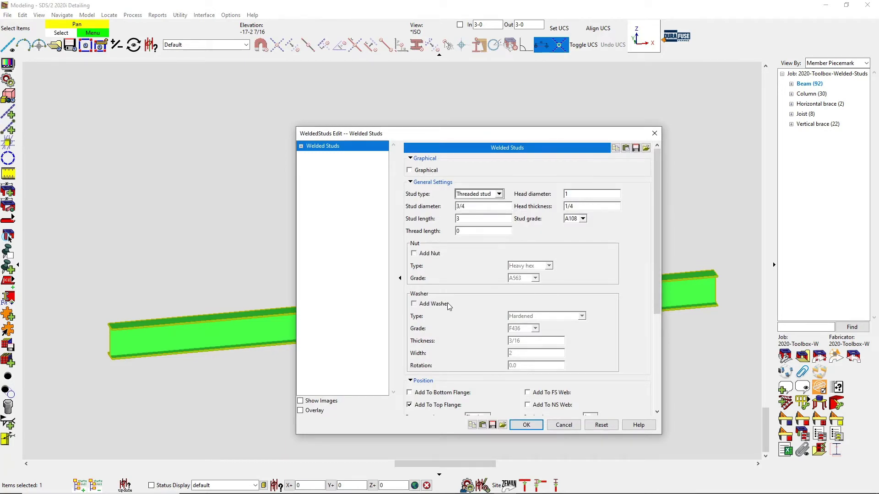
pyautogui.click(499, 193)
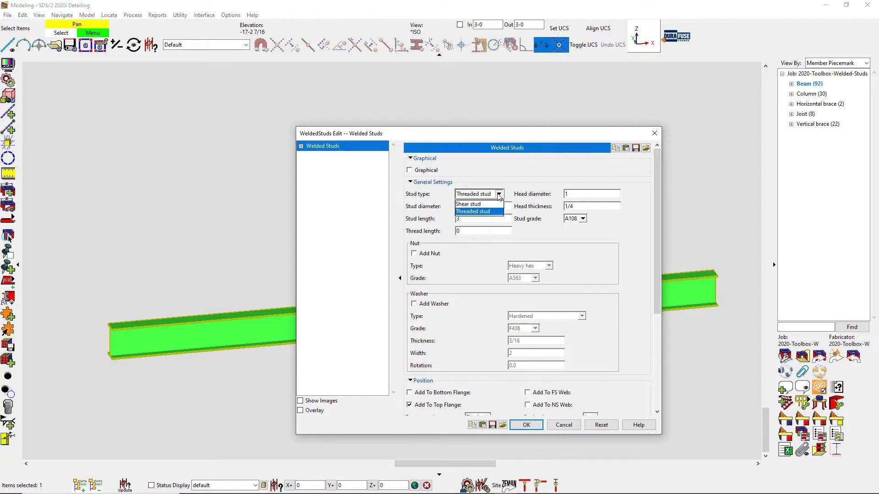
pyautogui.click(493, 205)
# Set a Fixed stud pattern with 2-0 spacing, keeping Left end underrun and a stud column quantity of 1.
pyautogui.scroll(-5, 527, 322)
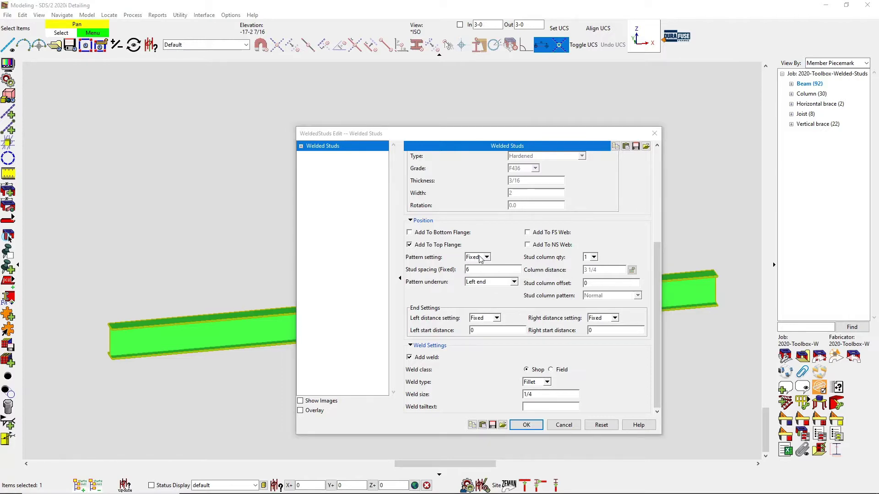
pyautogui.click(482, 259)
pyautogui.click(483, 260)
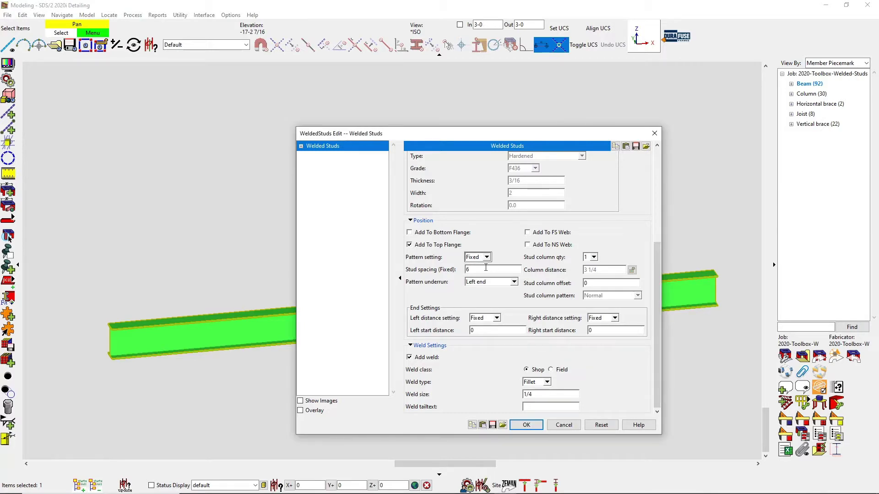
pyautogui.doubleClick(486, 269)
pyautogui.write('2-0')
pyautogui.click(513, 282)
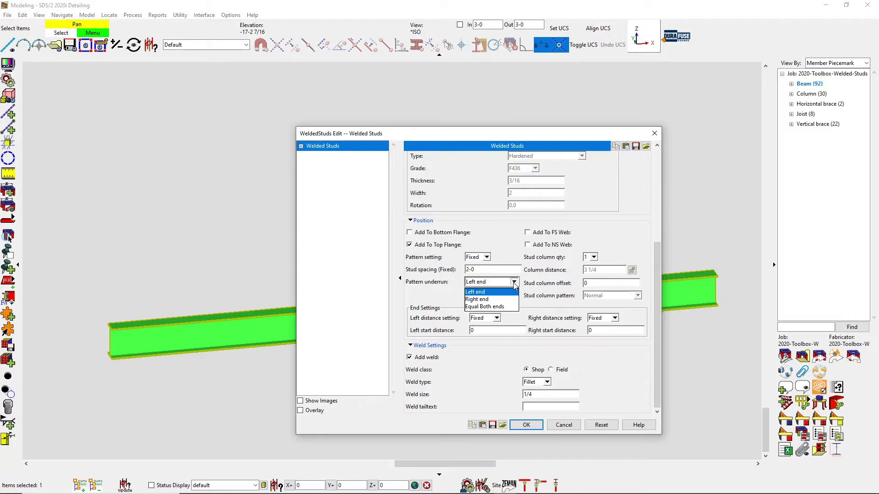
pyautogui.click(514, 283)
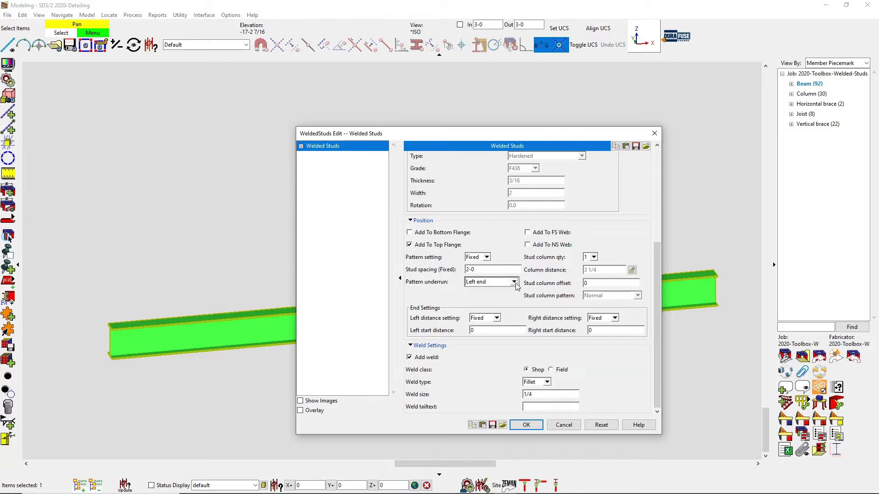
pyautogui.click(594, 258)
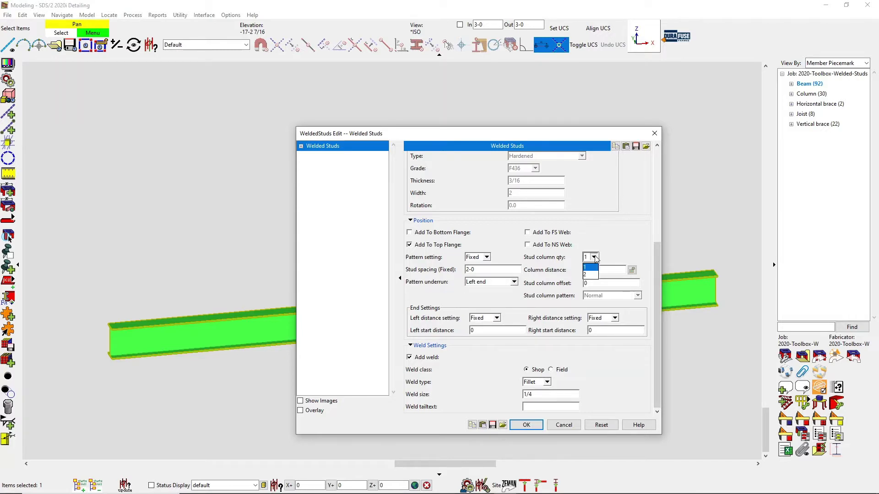
pyautogui.click(594, 258)
# Set Fixed left and right start distances of 8 and create the studs on the beam.
pyautogui.click(495, 320)
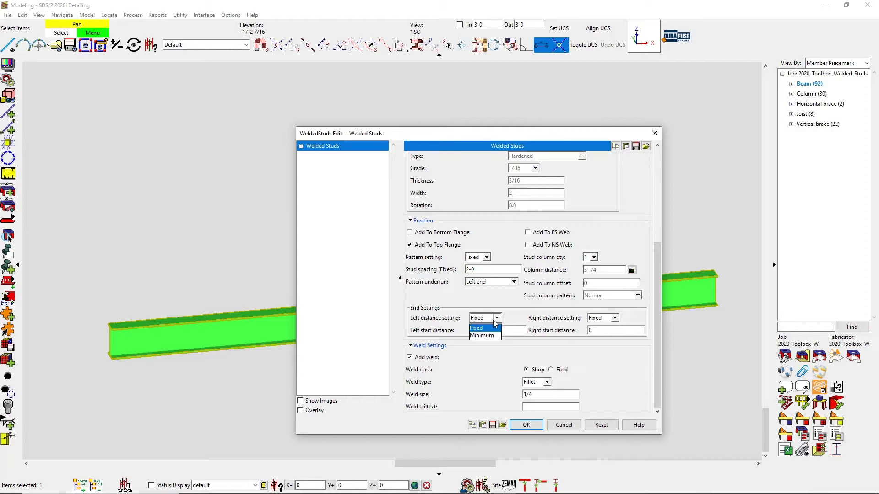
pyautogui.click(485, 329)
pyautogui.click(486, 331)
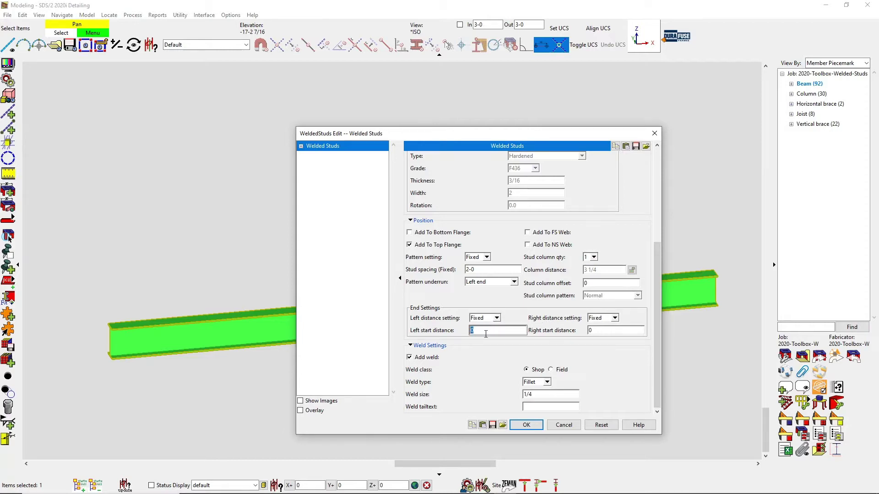
pyautogui.write('8')
pyautogui.click(602, 331)
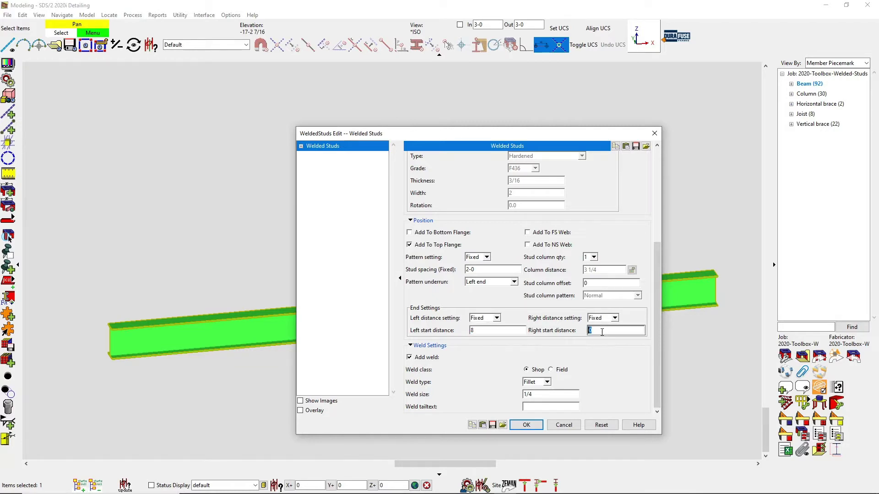
pyautogui.write('8')
pyautogui.click(527, 426)
pyautogui.click(405, 402)
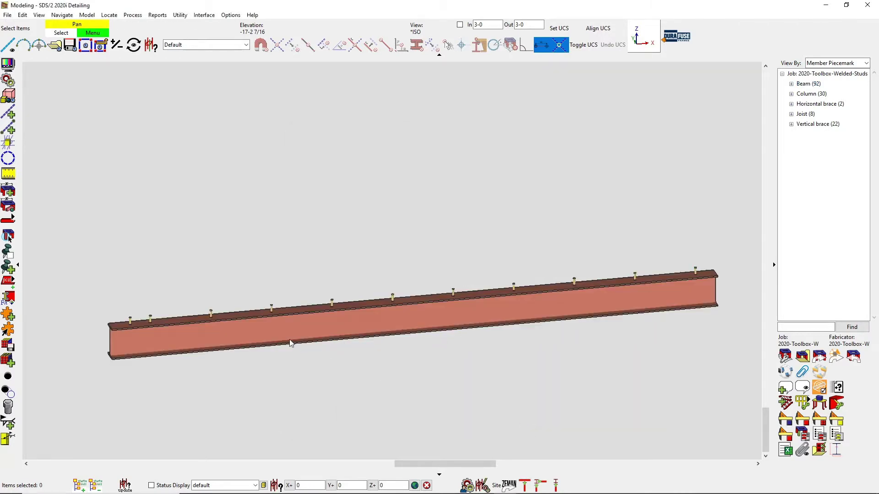
# Open a surface view of the beam's top flange and examine the stud spacing at the left end.
pyautogui.keyDown('ctrl'); pyautogui.middleClick(184, 319); pyautogui.keyUp('ctrl')
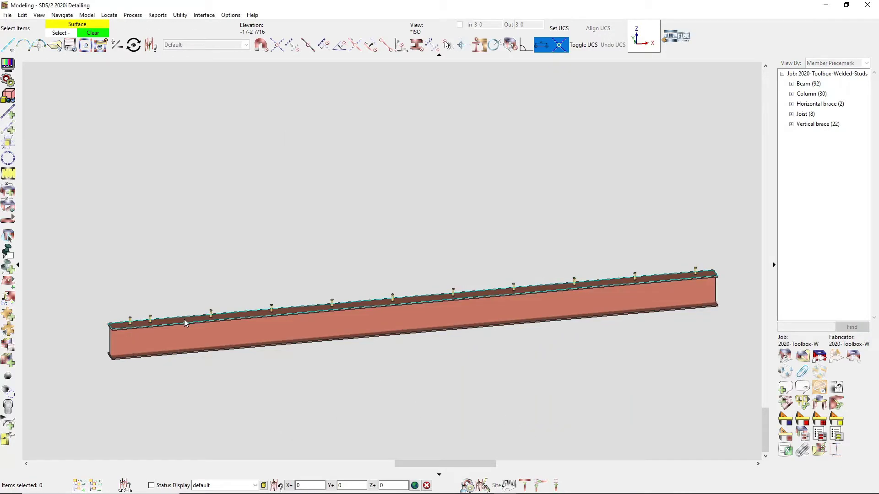
pyautogui.click(185, 320)
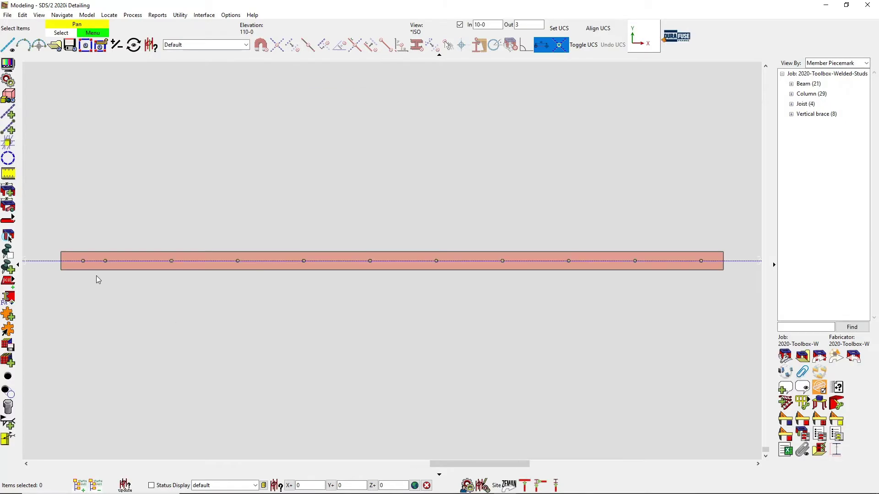
pyautogui.scroll(3, 92, 263)
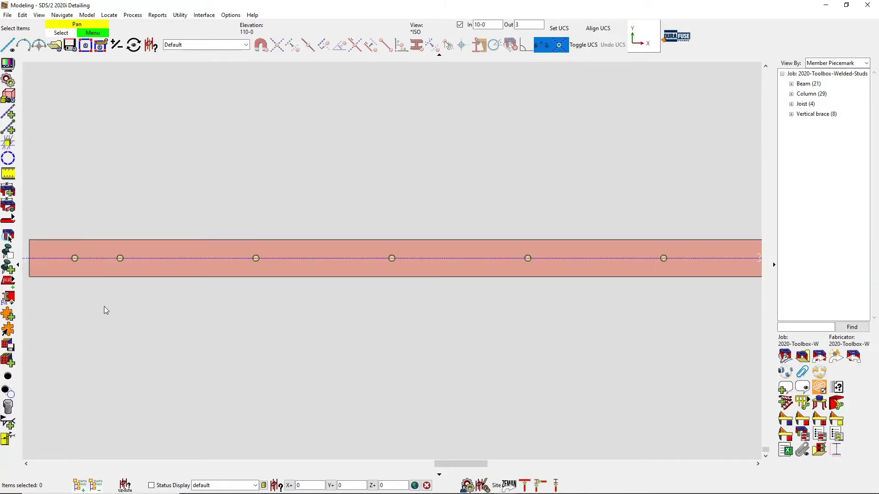
pyautogui.scroll(-3, 103, 306)
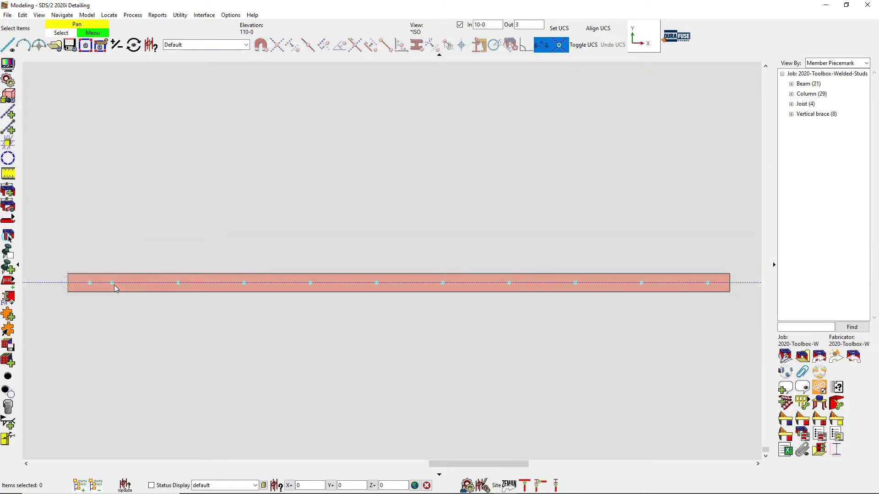
# Edit the welded studs so that the pattern underrun is at the Right end.
pyautogui.click(113, 284)
pyautogui.doubleClick(112, 284)
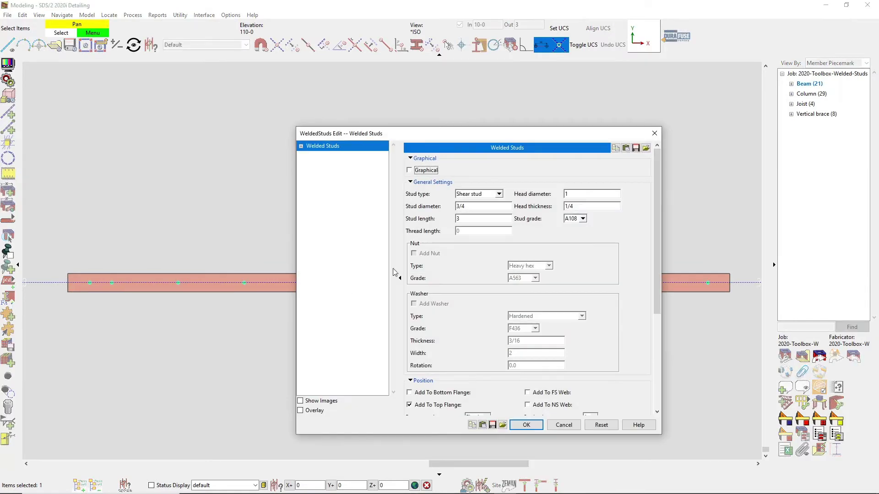
pyautogui.scroll(-3, 481, 239)
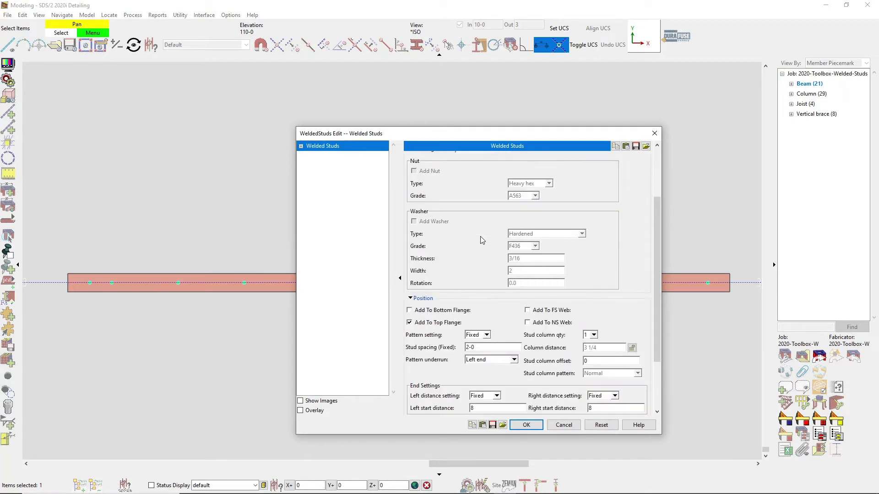
pyautogui.scroll(-3, 482, 239)
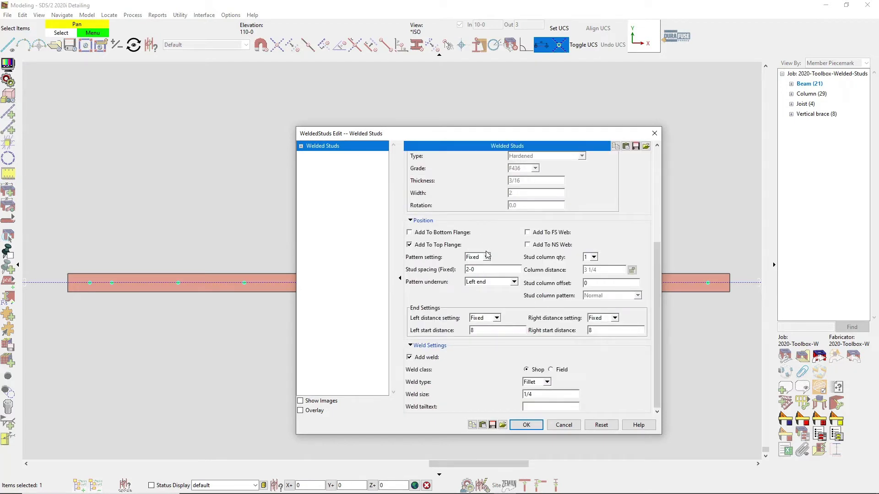
pyautogui.click(493, 282)
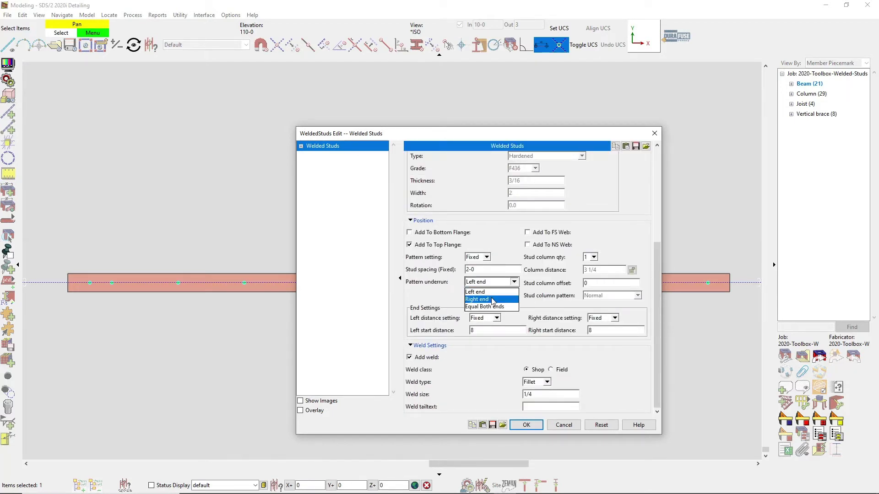
pyautogui.click(492, 300)
pyautogui.click(526, 425)
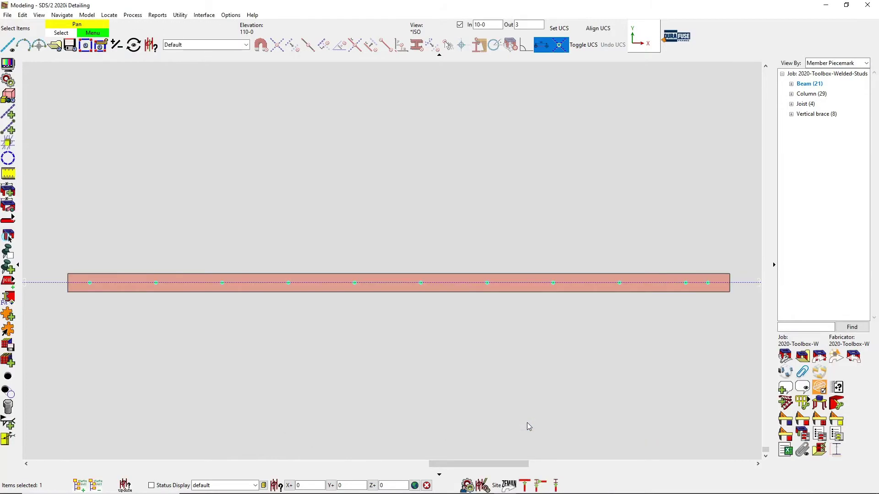
# Change the welded studs' pattern underrun to Equal Both ends and apply it.
pyautogui.doubleClick(487, 282)
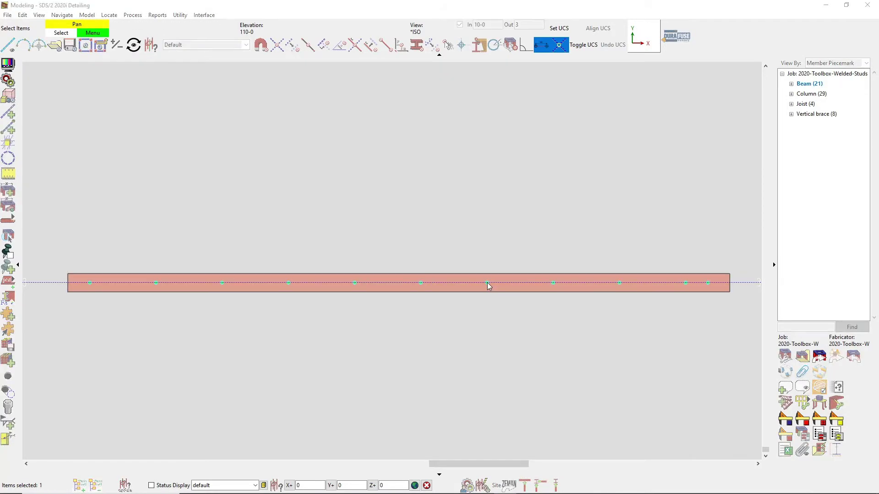
pyautogui.scroll(-3, 467, 238)
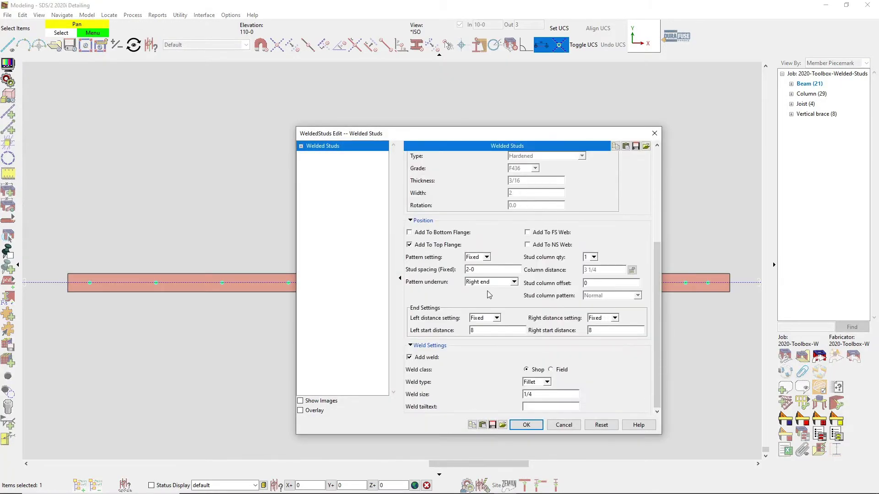
pyautogui.click(503, 282)
pyautogui.click(501, 307)
pyautogui.click(526, 425)
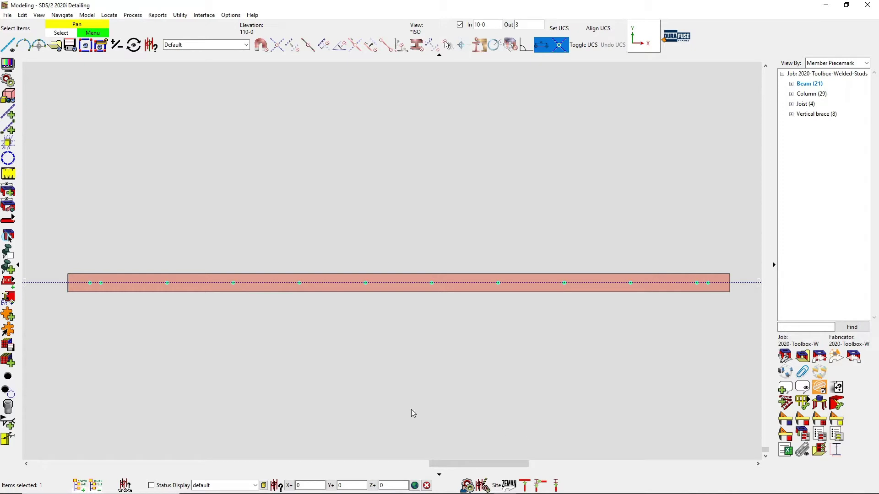
# Set both the left and right distance settings of the welded studs to Minimum and apply them.
pyautogui.doubleClick(166, 283)
pyautogui.click(432, 182)
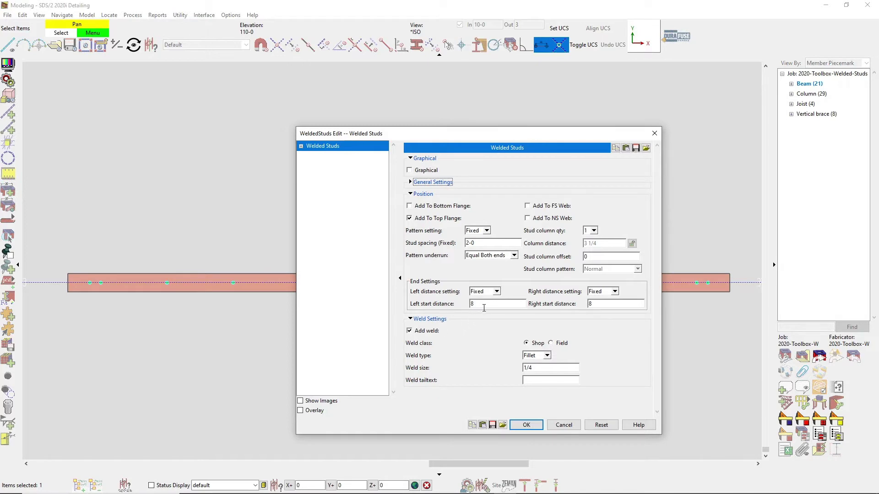
pyautogui.click(493, 292)
pyautogui.click(486, 309)
pyautogui.click(600, 294)
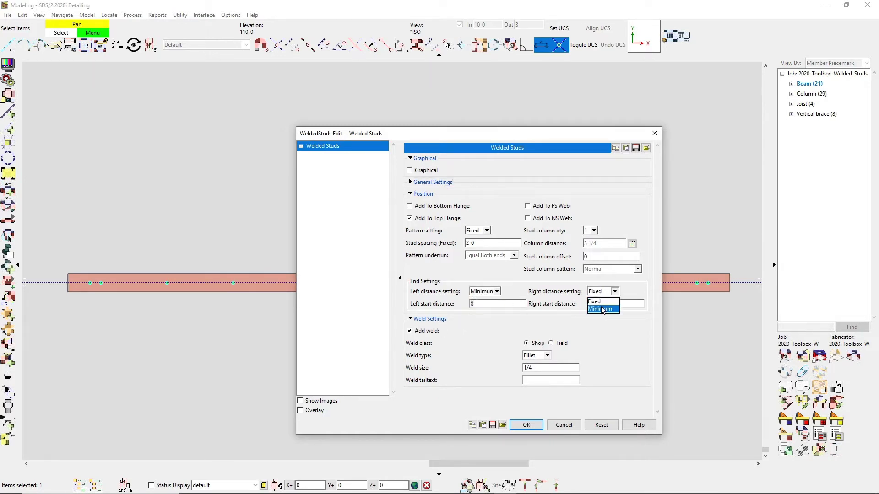
pyautogui.click(601, 310)
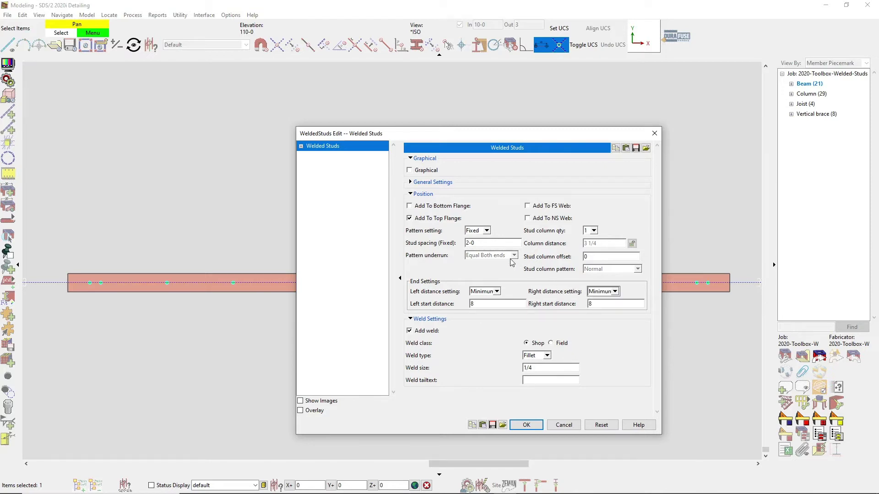
pyautogui.click(526, 424)
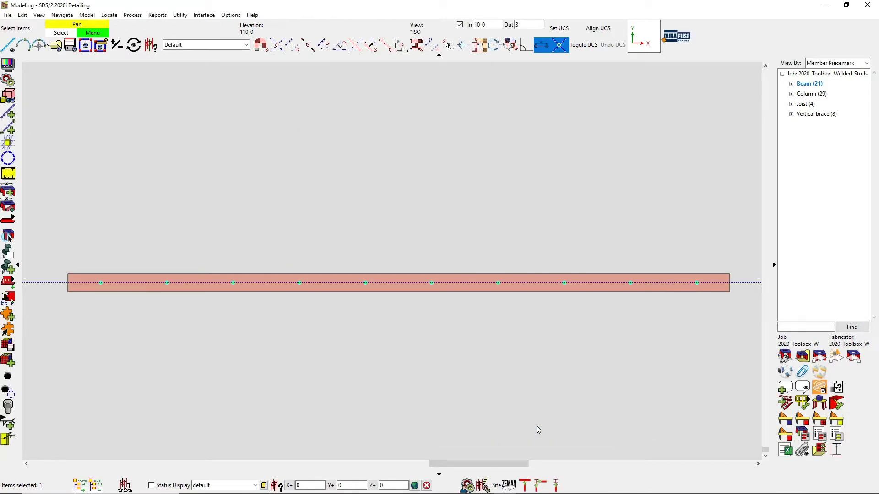
# Set the stud column quantity to 2, unlock the column distance and change it to 3 1/2, and apply the edit.
pyautogui.doubleClick(433, 282)
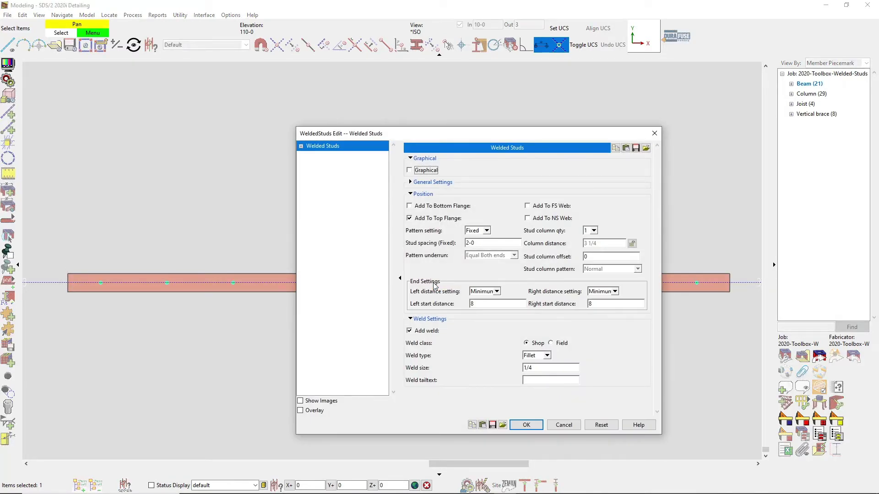
pyautogui.click(589, 232)
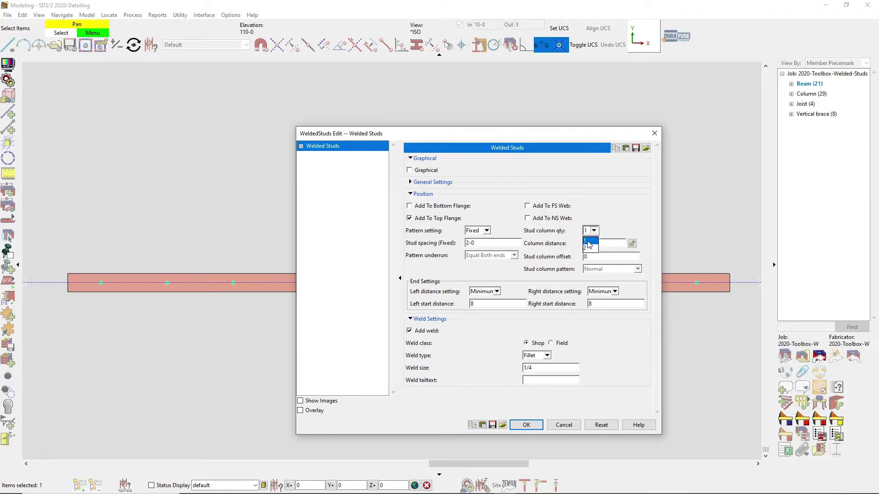
pyautogui.click(589, 247)
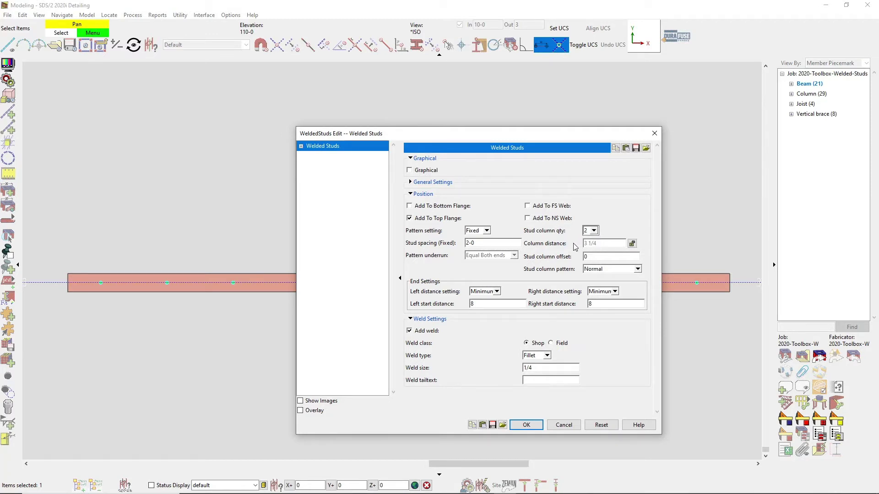
pyautogui.click(632, 244)
pyautogui.press('BackSpace')
pyautogui.write('2')
pyautogui.press('Tab')
pyautogui.click(527, 425)
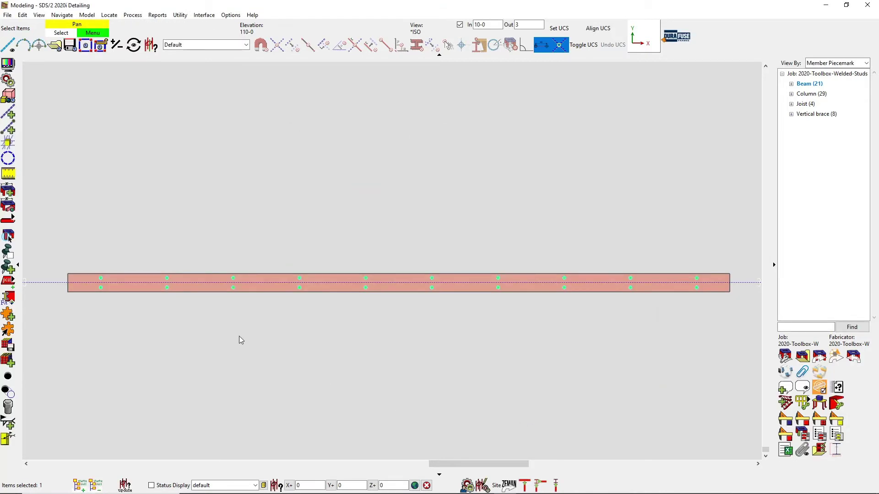
# Set the stud column pattern of the beam's welded studs to Staggered and apply it.
pyautogui.scroll(6, 141, 288)
pyautogui.keyDown('ctrl'); pyautogui.moveTo(141, 287); pyautogui.dragTo(104, 201, button='middle'); pyautogui.keyUp('ctrl')
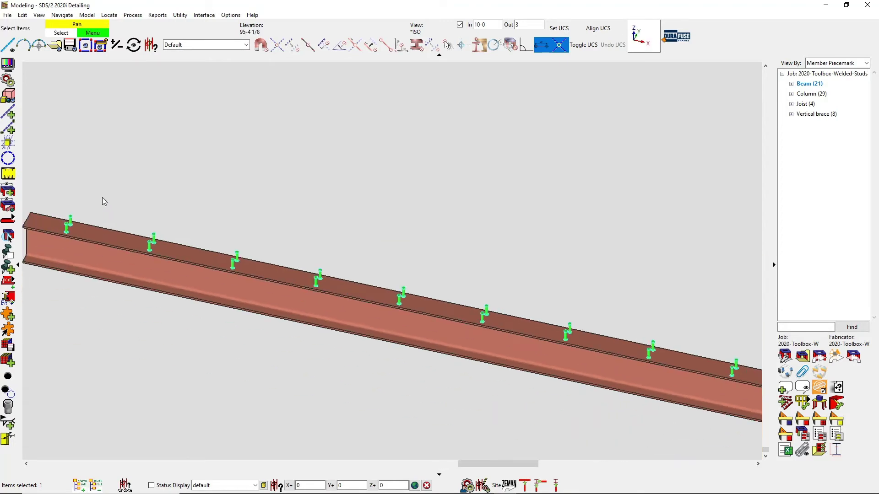
pyautogui.doubleClick(70, 218)
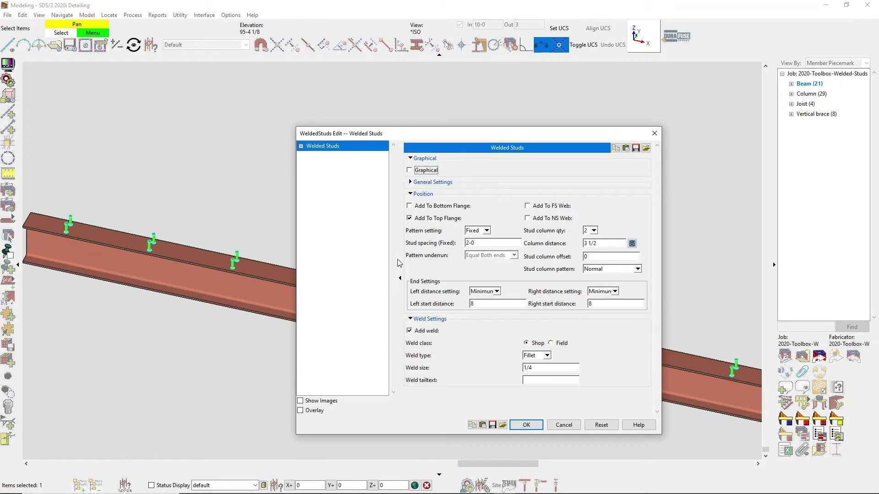
pyautogui.click(609, 269)
pyautogui.click(611, 287)
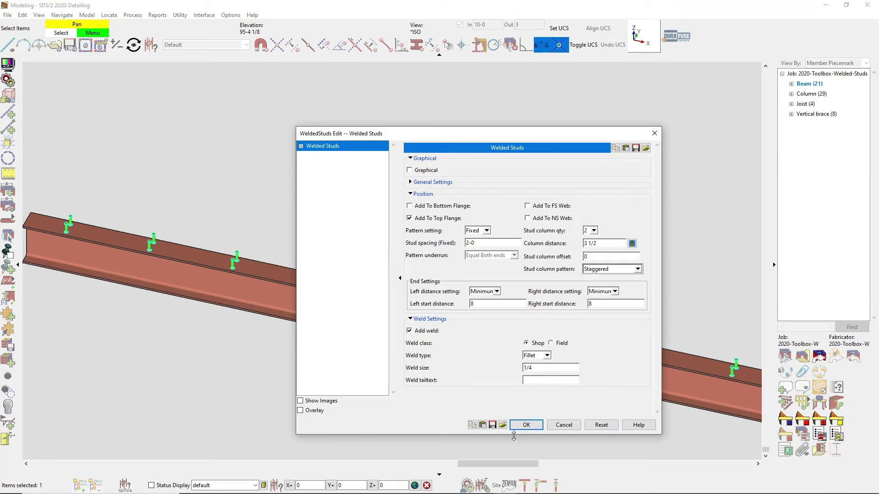
pyautogui.click(527, 425)
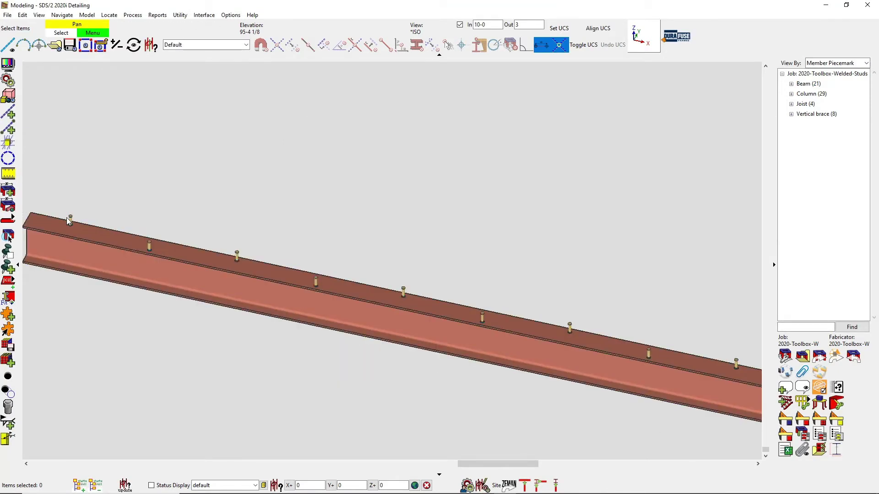
# Change the stud column pattern of the beam's welded studs to Reverse Staggered and apply it.
pyautogui.doubleClick(71, 222)
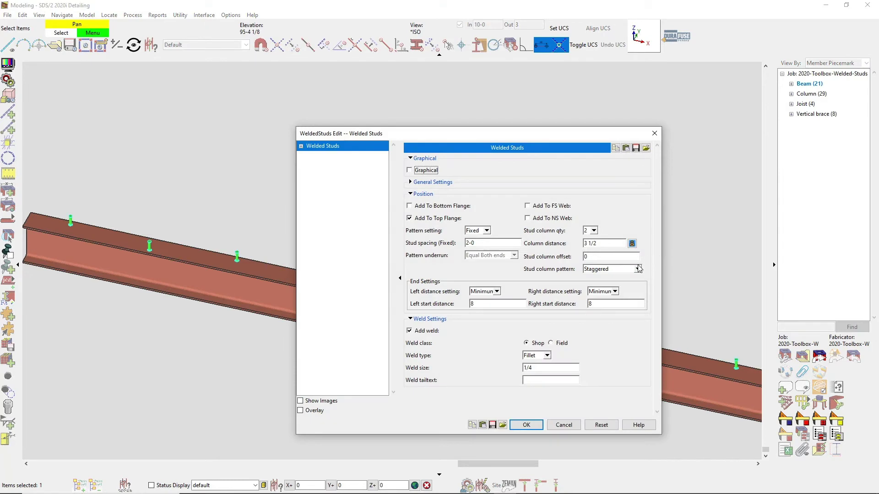
pyautogui.click(638, 269)
pyautogui.click(622, 294)
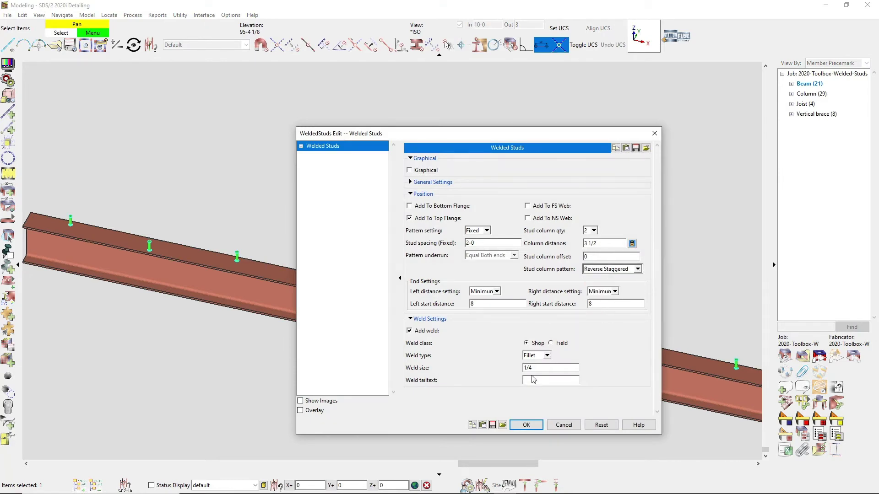
pyautogui.click(526, 425)
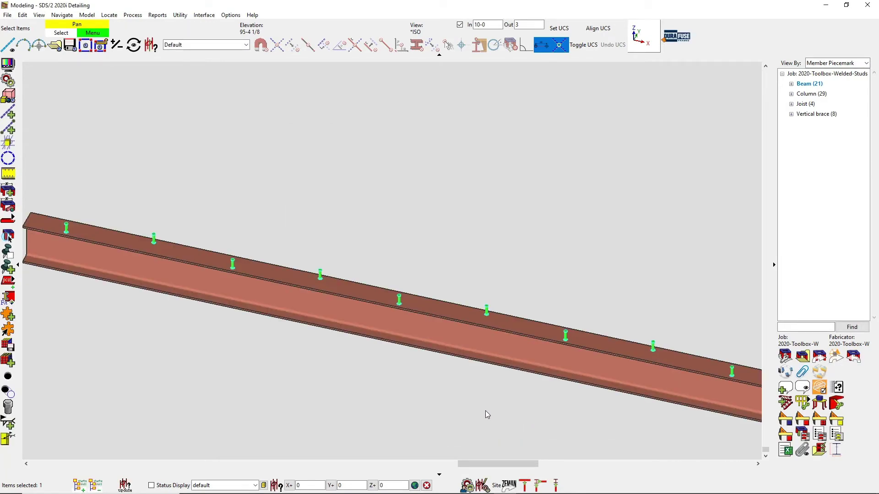
pyautogui.click(483, 408)
# Move the welded studs from the beam's top flange to its NS web and apply the edit.
pyautogui.doubleClick(320, 272)
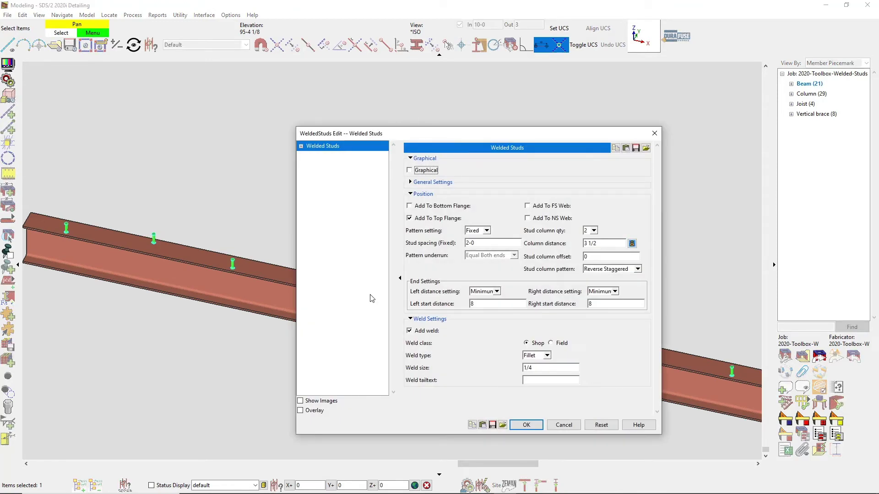
pyautogui.click(530, 221)
pyautogui.click(447, 219)
pyautogui.click(532, 426)
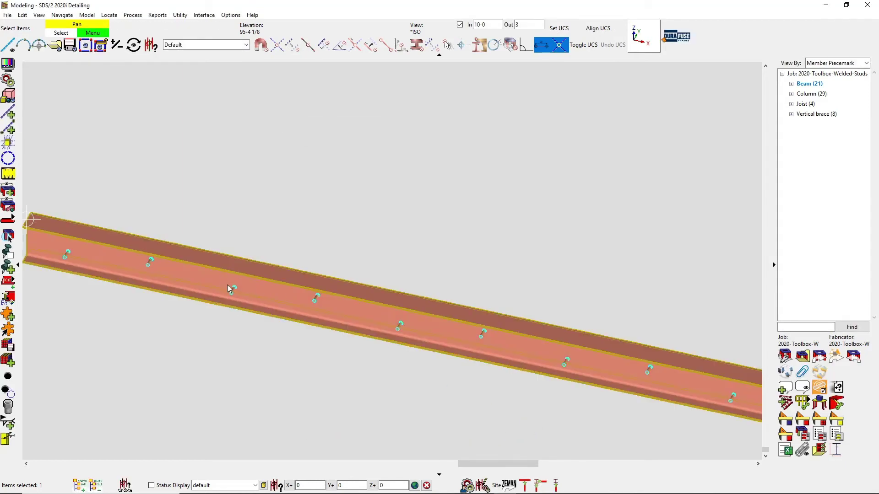
# Reduce the stud column quantity of the beam's web studs to 1 and apply it.
pyautogui.doubleClick(232, 290)
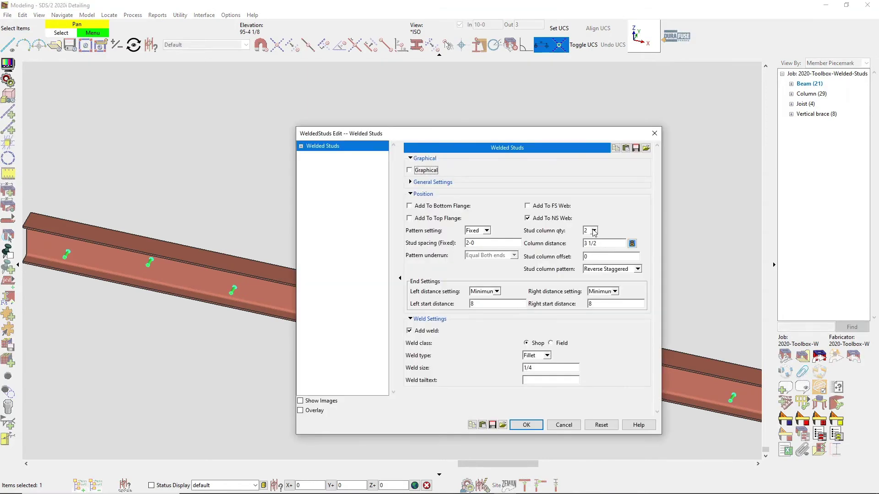
pyautogui.click(593, 231)
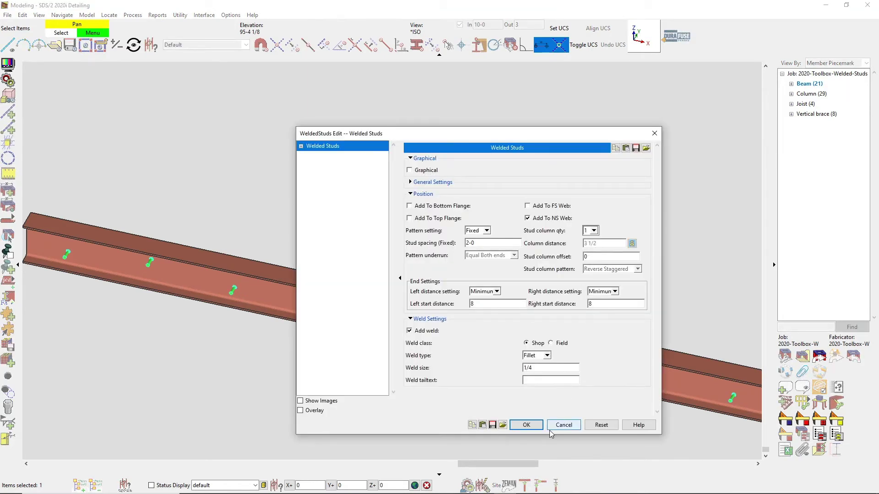
pyautogui.click(526, 425)
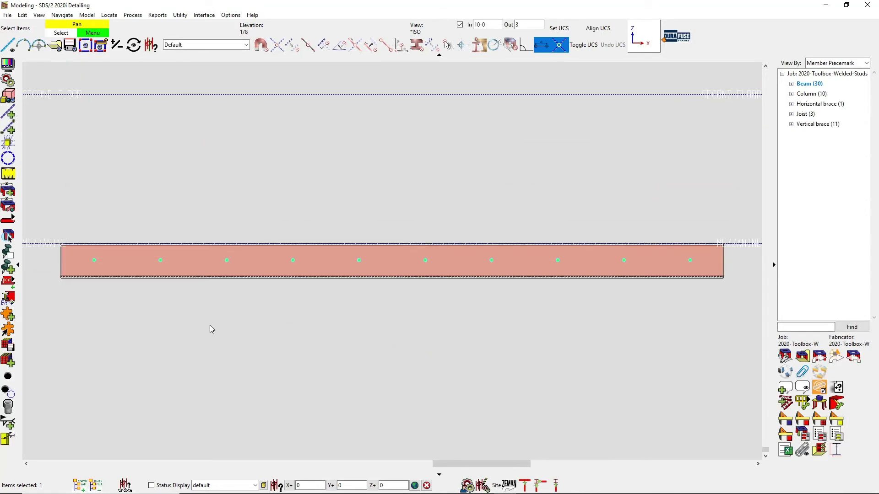
# Add a horizontal construction line across the beam's web, offset -6 from the beam's top edge.
pyautogui.click(8, 113)
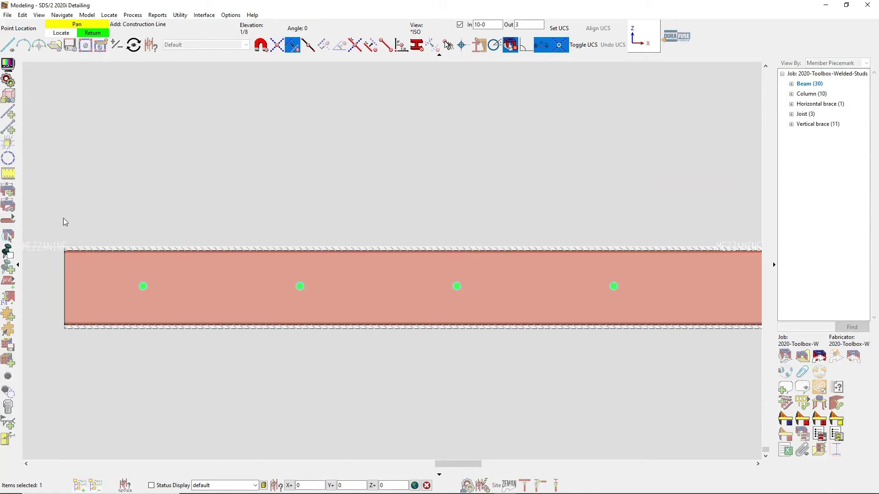
pyautogui.click(272, 246)
pyautogui.write('-6')
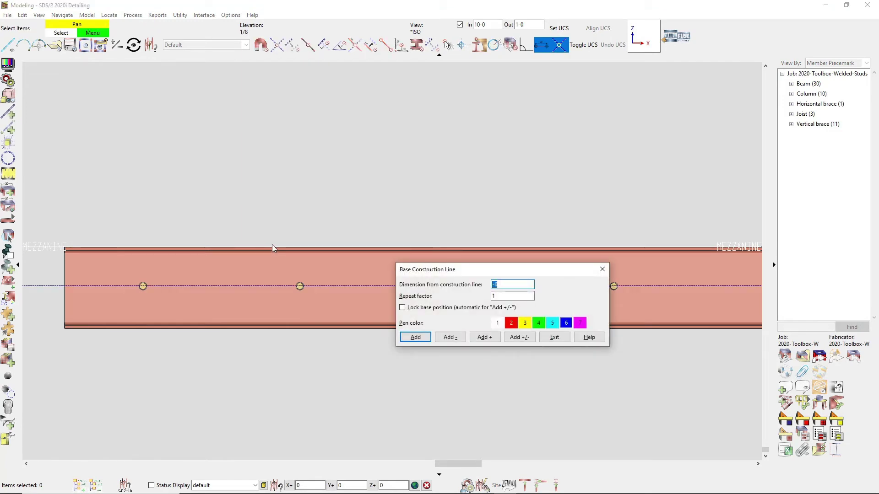
pyautogui.press('Return')
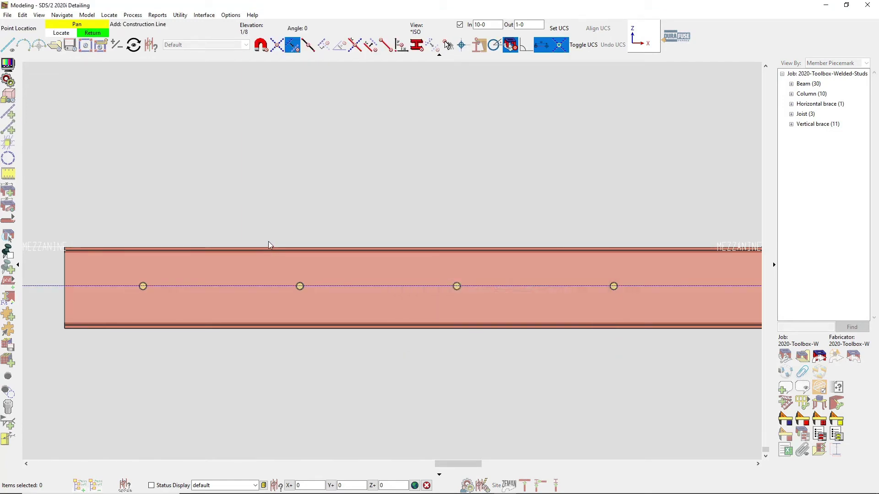
pyautogui.rightClick(141, 288)
# Set the stud column offset of the beam's web studs to 1/4 and apply it.
pyautogui.doubleClick(142, 288)
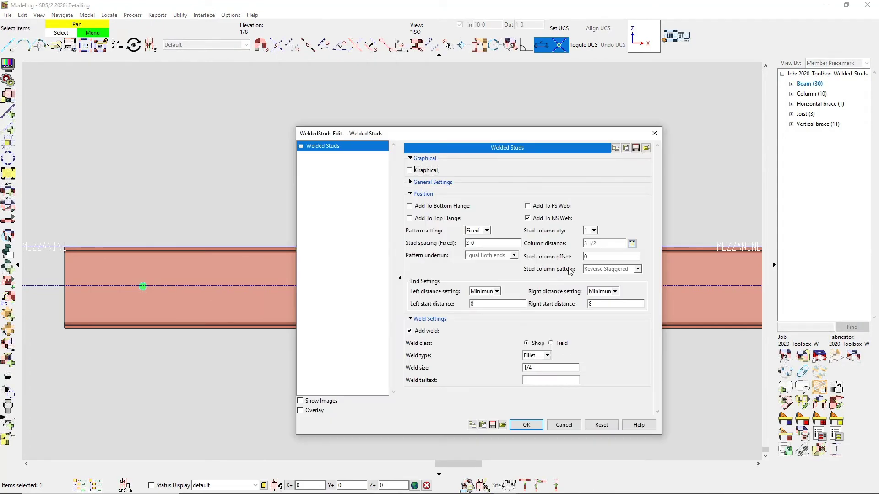
pyautogui.doubleClick(599, 259)
pyautogui.press('Return')
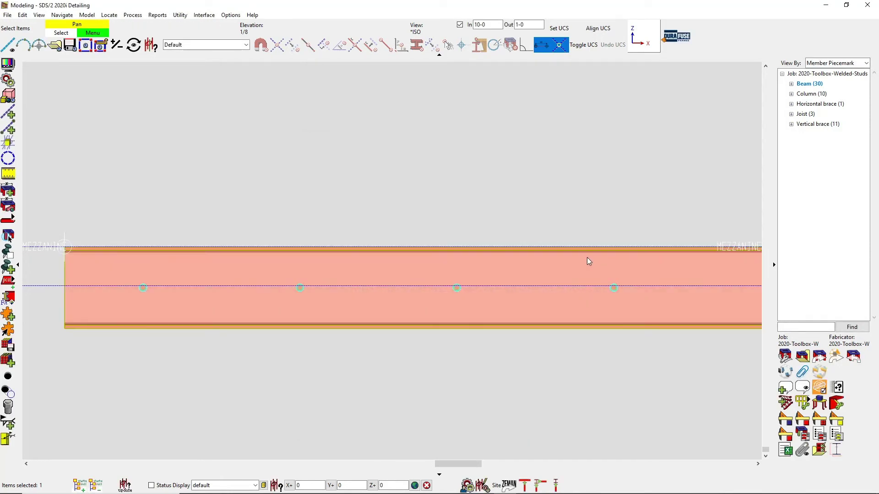
# Add a Welded Studs component to the sloped column, placing the studs on Face C instead of Face D.
pyautogui.scroll(-6, 542, 278)
pyautogui.moveTo(579, 278); pyautogui.dragTo(250, 274, button='middle')
pyautogui.keyDown('shift'); pyautogui.moveTo(537, 308); pyautogui.dragTo(429, 303, button='middle'); pyautogui.keyUp('shift')
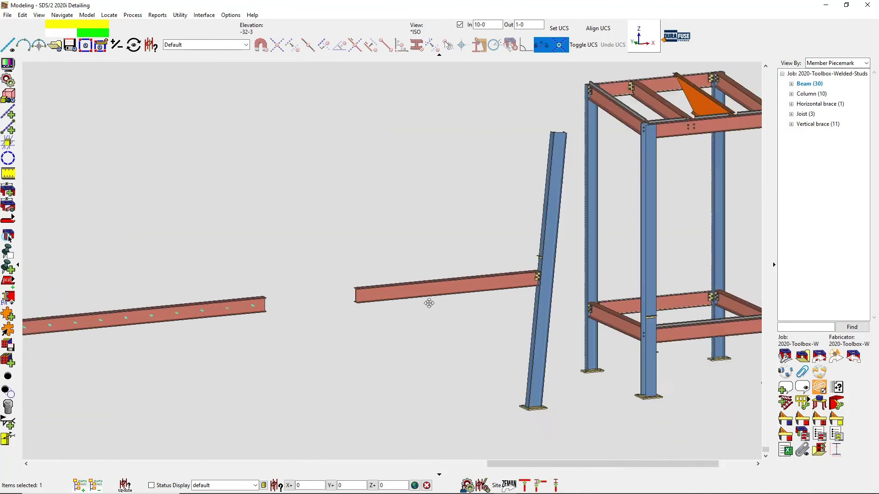
pyautogui.scroll(5, 474, 307)
pyautogui.click(473, 307)
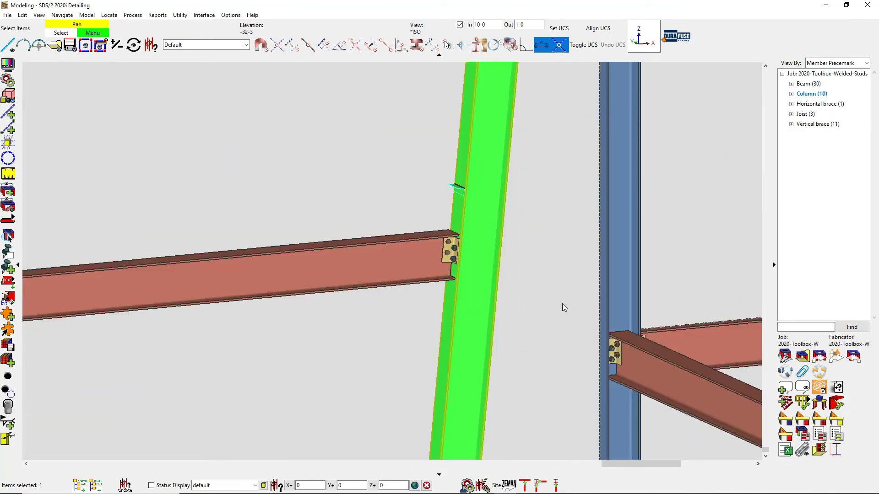
pyautogui.click(417, 273)
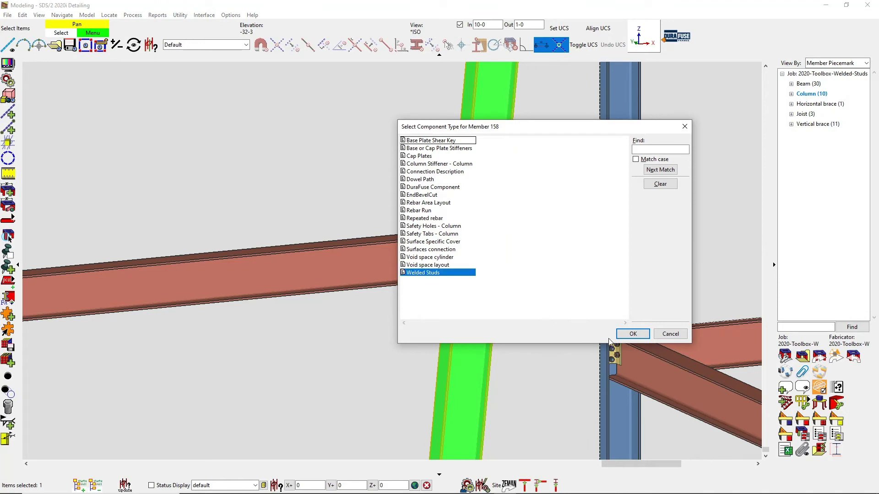
pyautogui.click(632, 334)
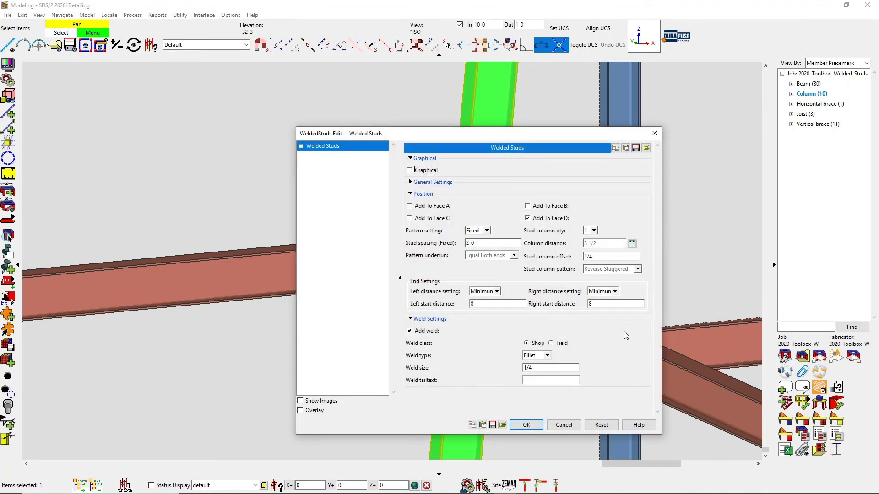
pyautogui.click(422, 220)
pyautogui.moveTo(604, 256); pyautogui.dragTo(576, 255)
# Change the column's stud type to Threaded stud with a nut added, and apply the component.
pyautogui.click(422, 183)
pyautogui.click(498, 194)
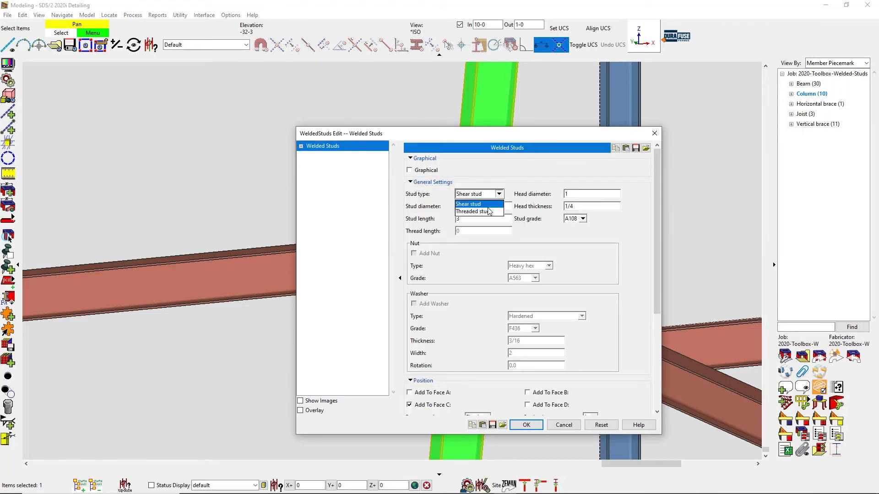
pyautogui.click(488, 210)
pyautogui.click(414, 255)
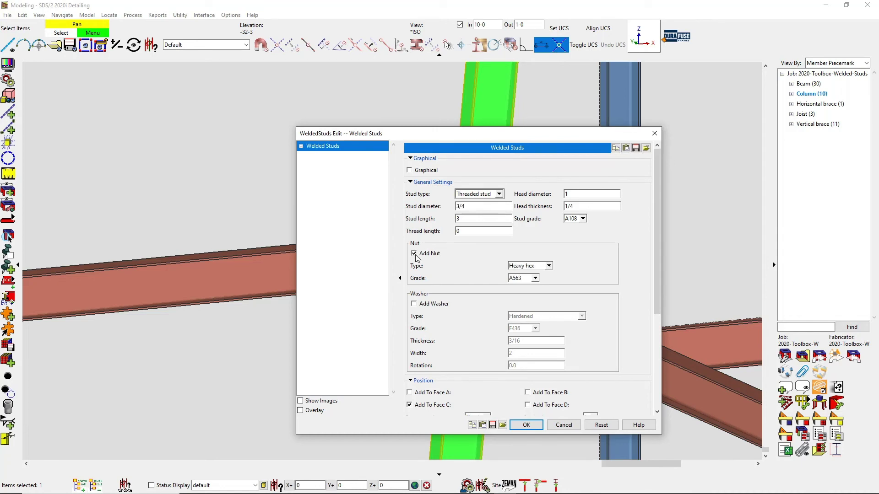
pyautogui.click(526, 424)
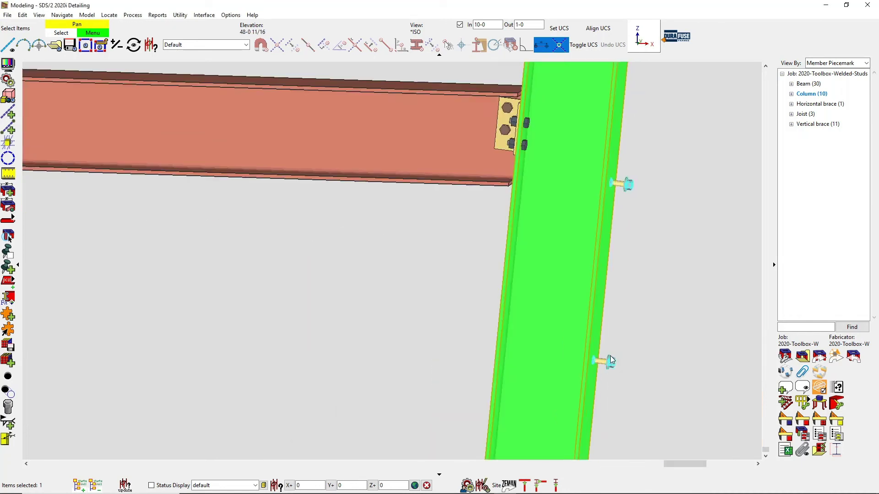
pyautogui.scroll(2, 611, 358)
pyautogui.click(690, 374)
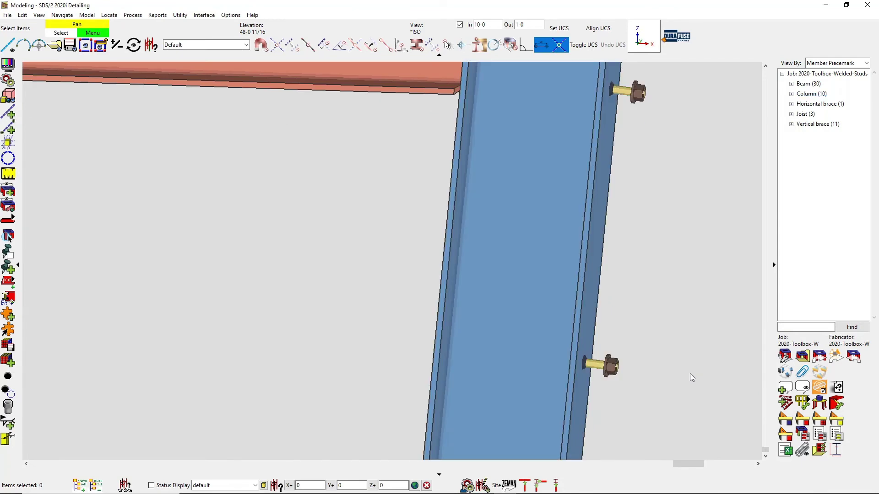
# Move the beam's welded studs from the NS web back to the top flange and apply the edit.
pyautogui.scroll(-5, 690, 374)
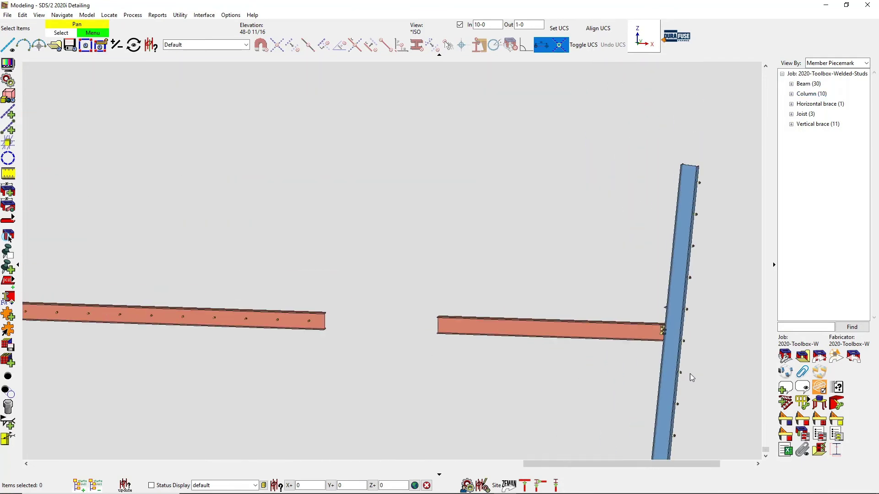
pyautogui.doubleClick(310, 324)
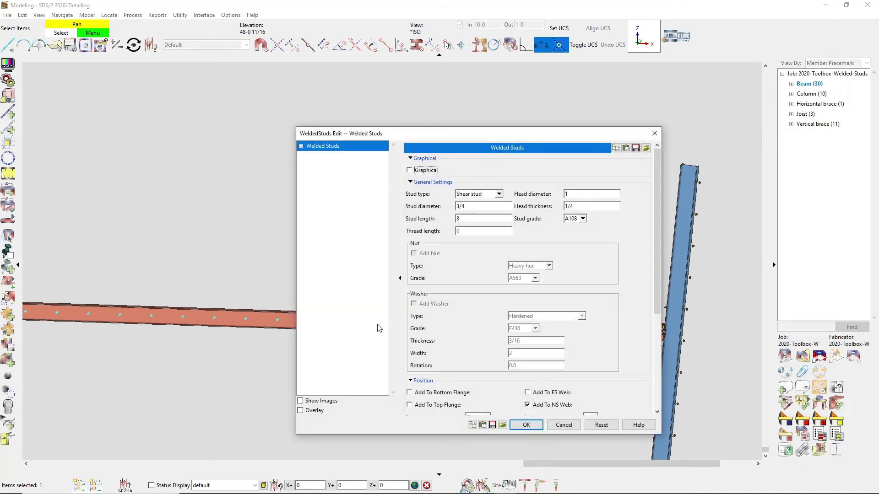
pyautogui.scroll(-3, 475, 268)
pyautogui.click(447, 326)
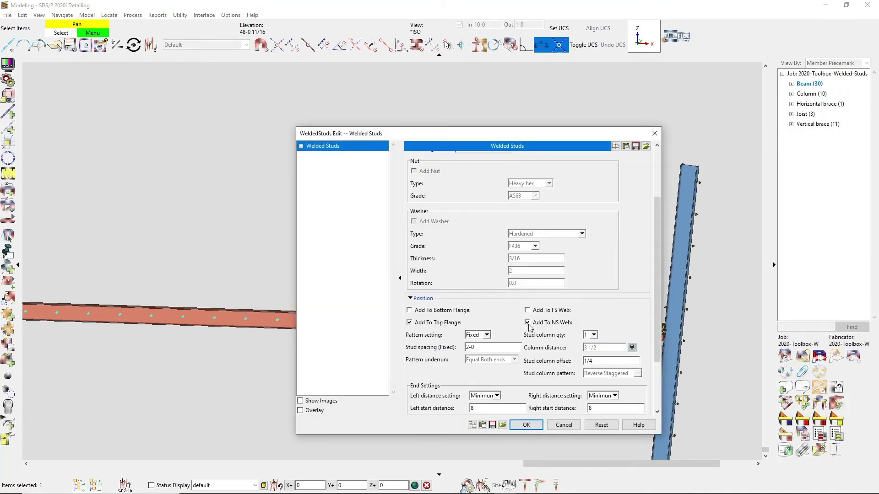
pyautogui.click(527, 425)
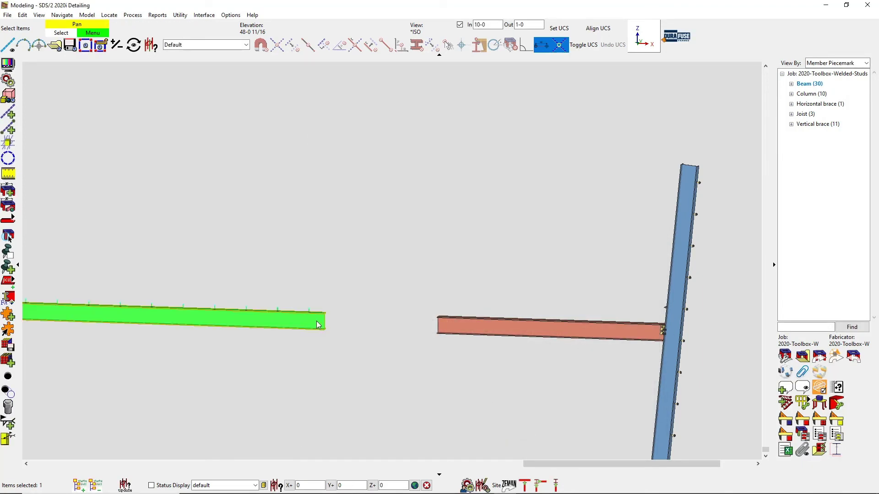
# Detail the studded beam with the existing annotation and dimensioning options and show its detail drawing.
pyautogui.rightClick(438, 320)
pyautogui.click(361, 66)
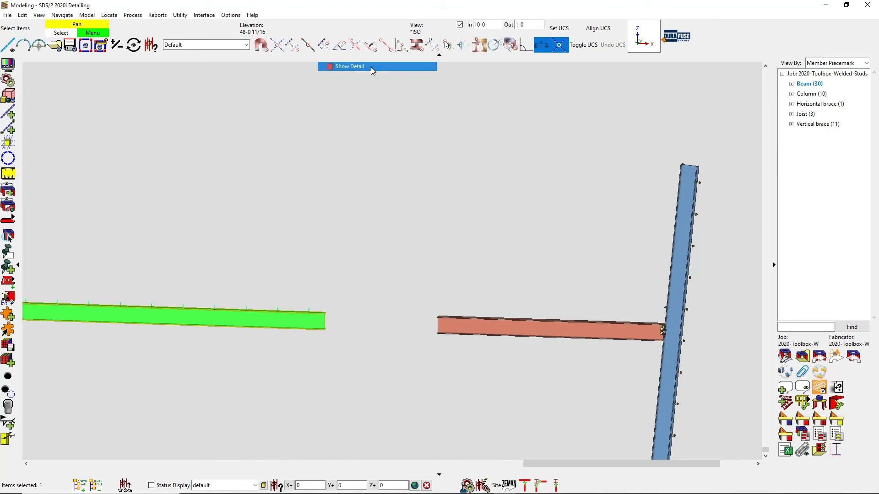
pyautogui.click(494, 323)
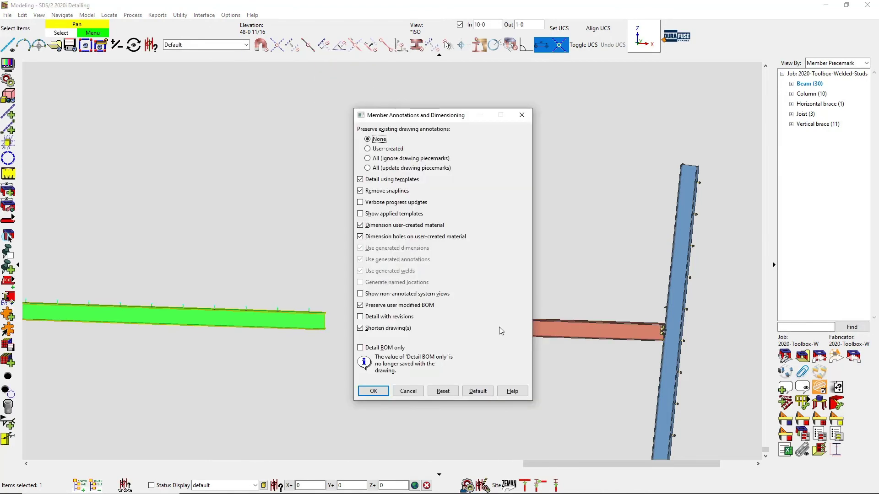
pyautogui.click(378, 391)
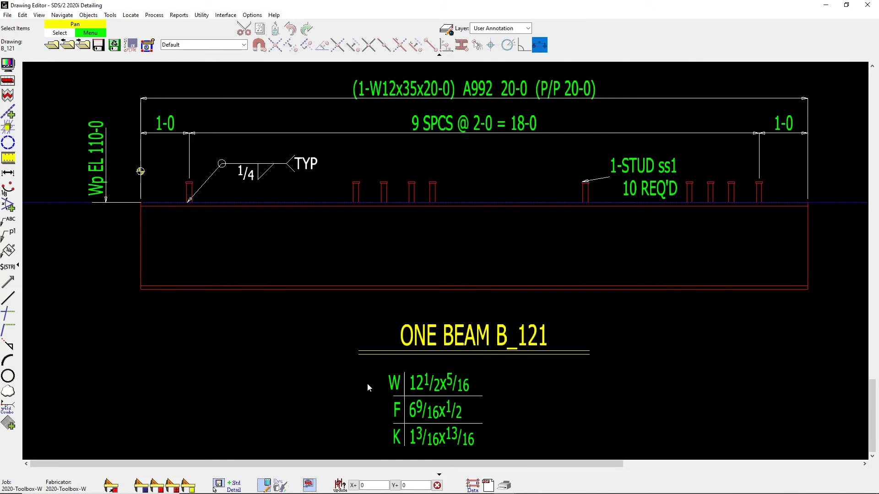
pyautogui.scroll(-3, 361, 383)
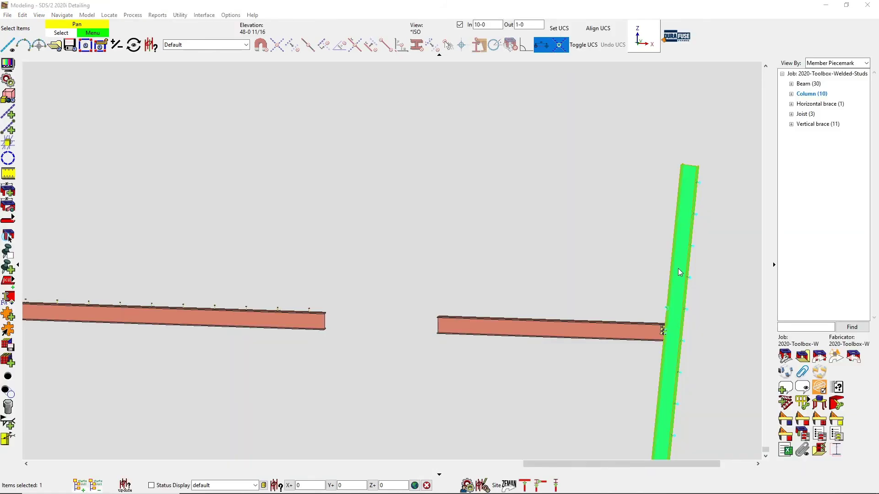
# Detail the sloped column with the existing options and examine its stud callouts and spacing on the detail drawing.
pyautogui.rightClick(678, 271)
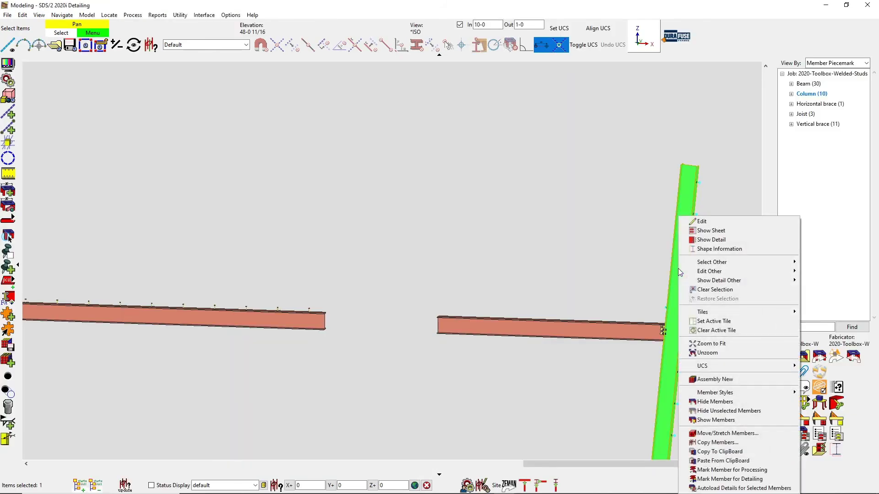
pyautogui.click(728, 240)
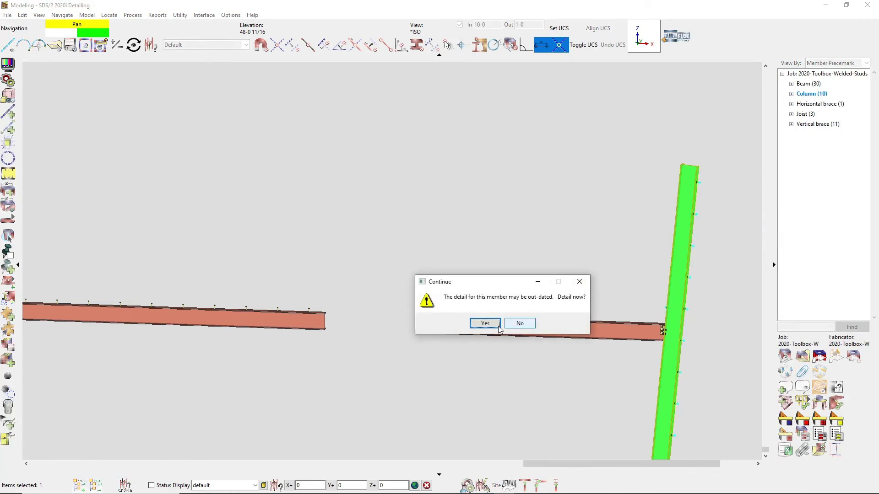
pyautogui.click(496, 323)
pyautogui.click(373, 391)
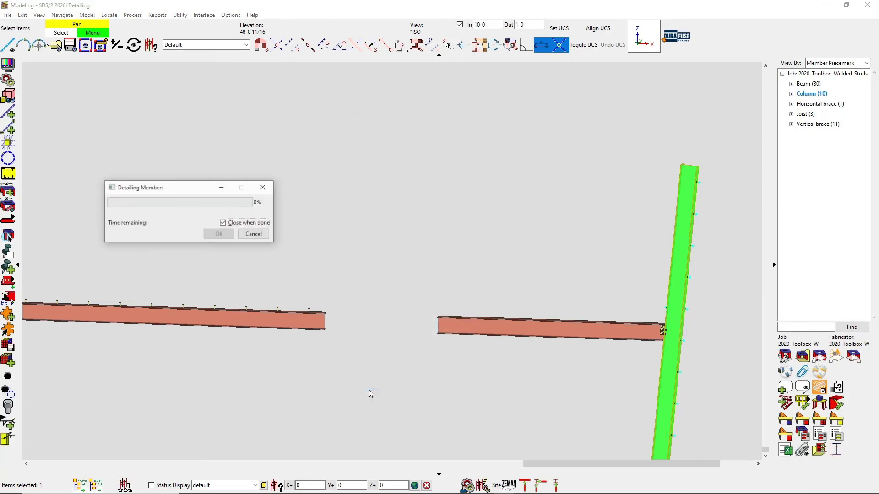
pyautogui.scroll(3, 635, 173)
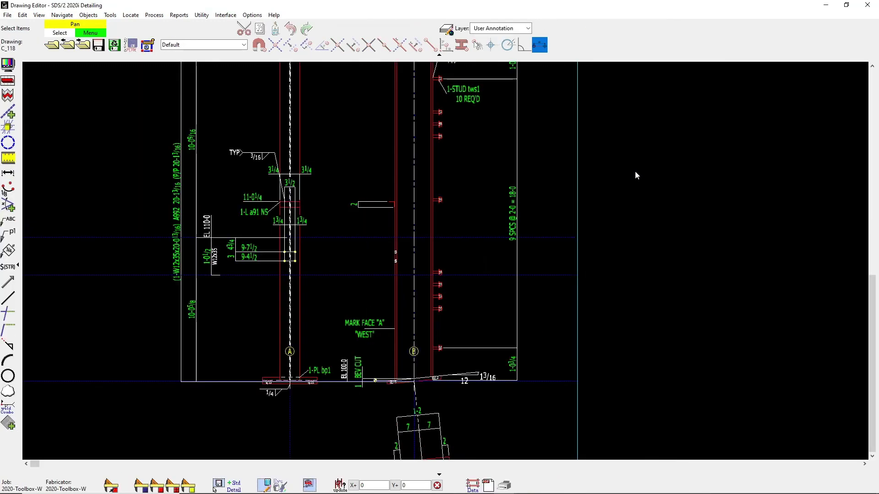
pyautogui.moveTo(635, 173)
pyautogui.mouseDown(button='middle')
pyautogui.moveTo(650, 247)
pyautogui.moveTo(684, 182)
pyautogui.mouseUp(button='middle')
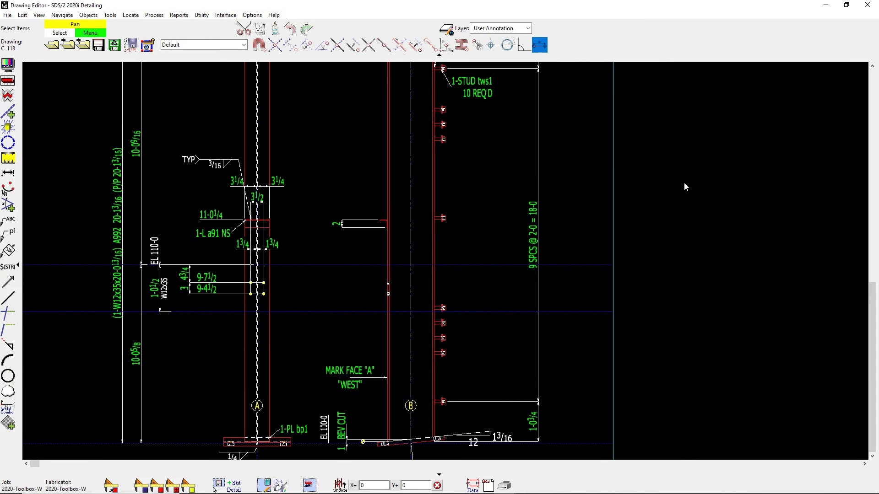
pyautogui.scroll(-2, 684, 182)
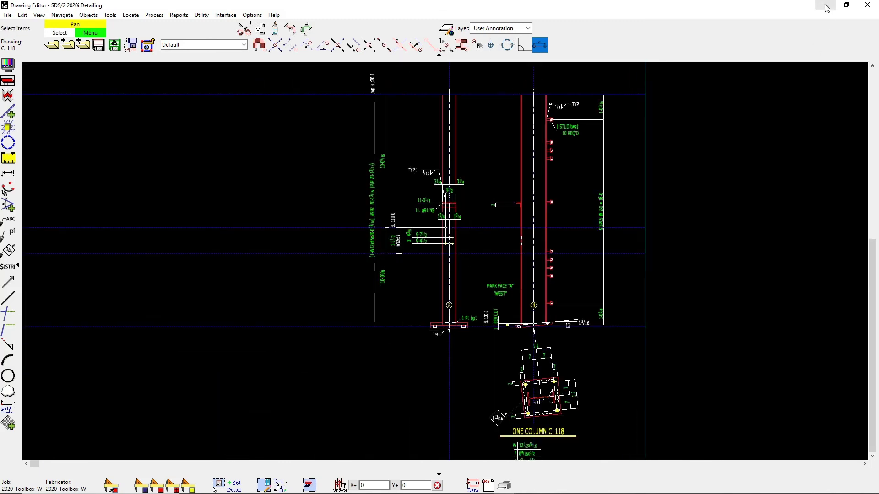
pyautogui.click(826, 8)
# Open the job-level component plugin setup for WeldedStuds and review its default stud, position, end and weld settings.
pyautogui.click(231, 15)
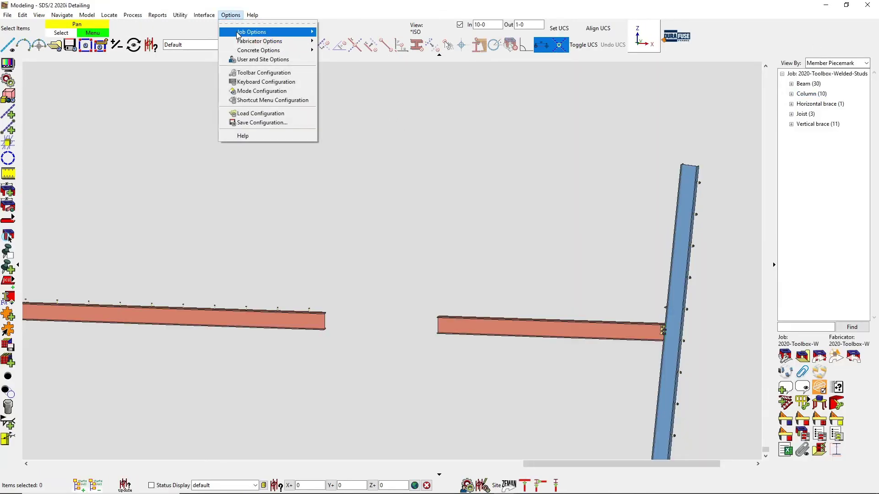
pyautogui.moveTo(238, 35)
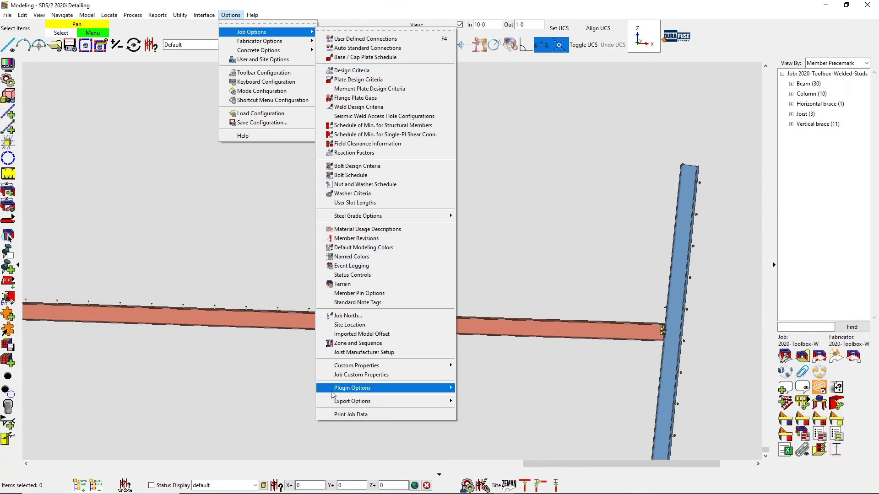
pyautogui.moveTo(333, 394)
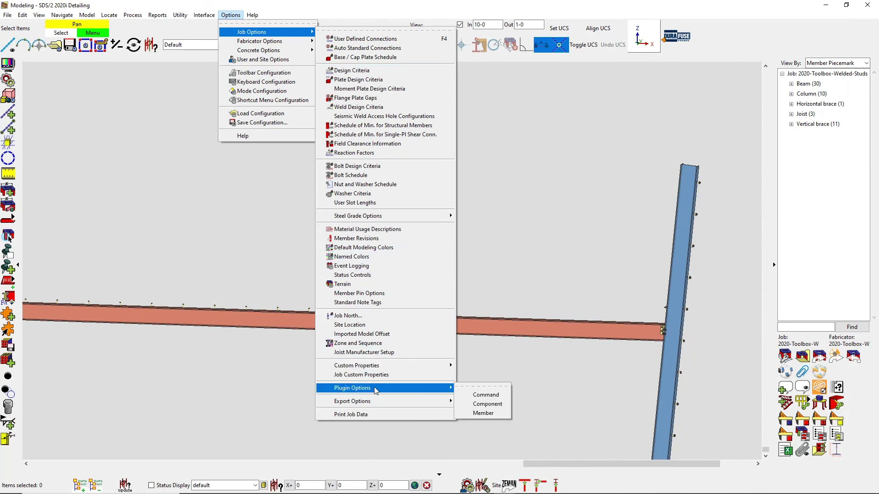
pyautogui.click(502, 405)
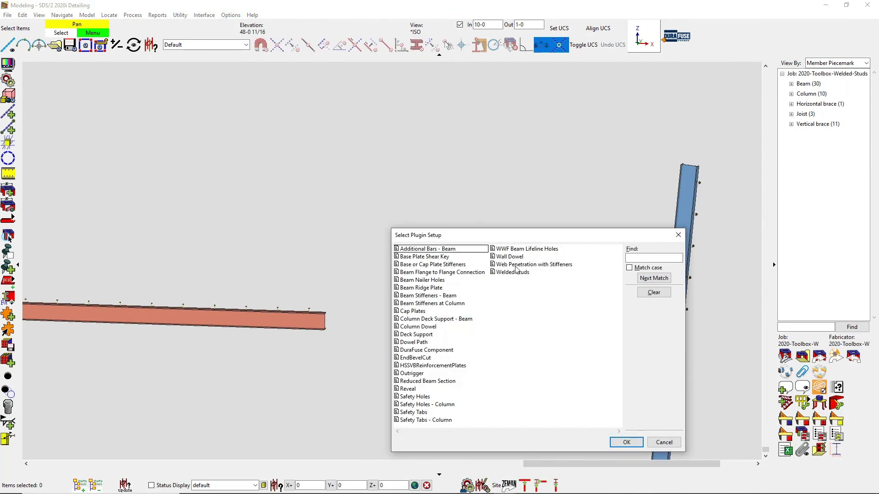
pyautogui.click(516, 272)
pyautogui.click(627, 442)
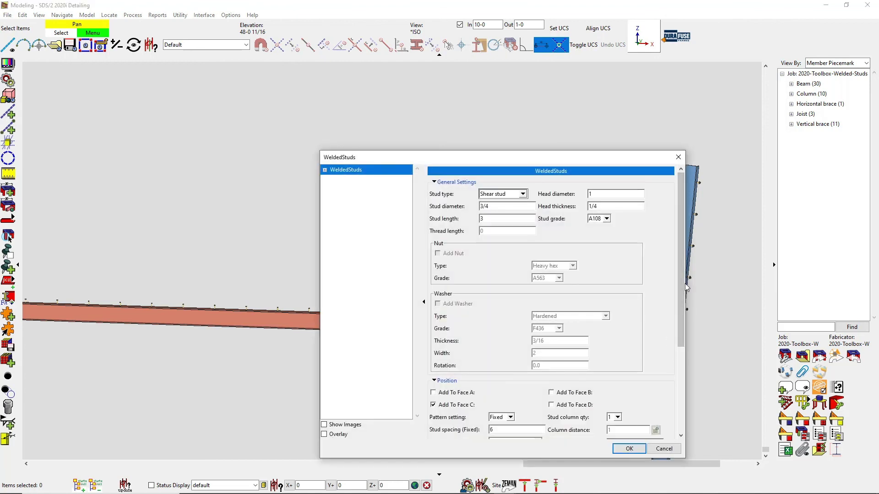
pyautogui.moveTo(684, 287); pyautogui.dragTo(685, 372)
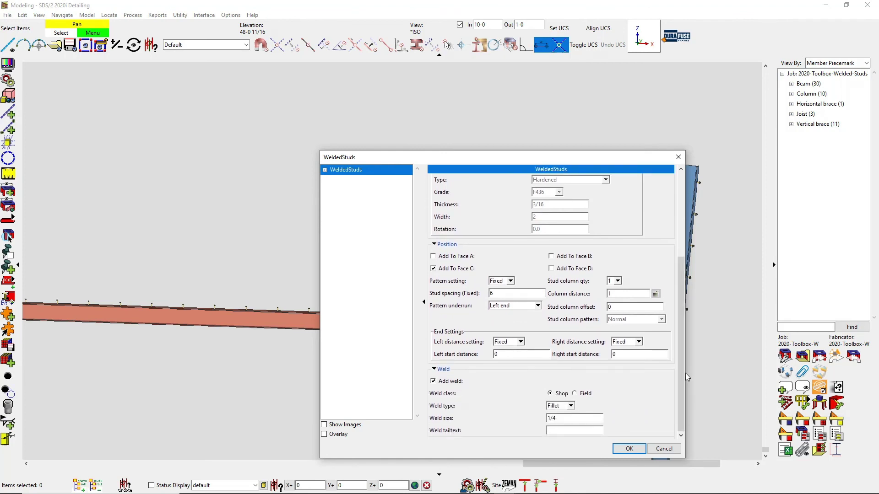